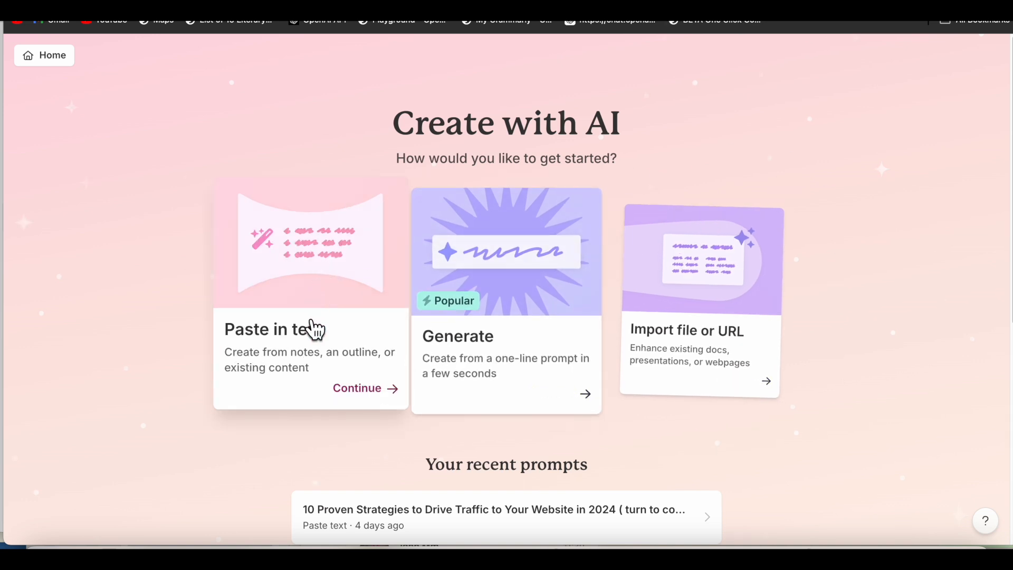
Start a paste-in project and paste the full article "The ABCs of Content Creation: An Easy Guide" as its content.
click(376, 395)
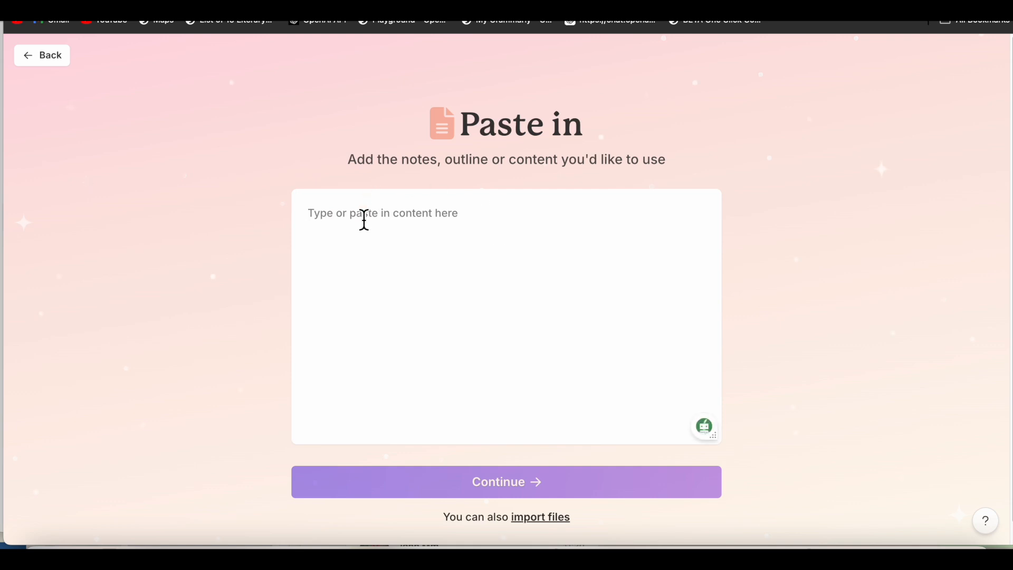
key(ctrl+v)
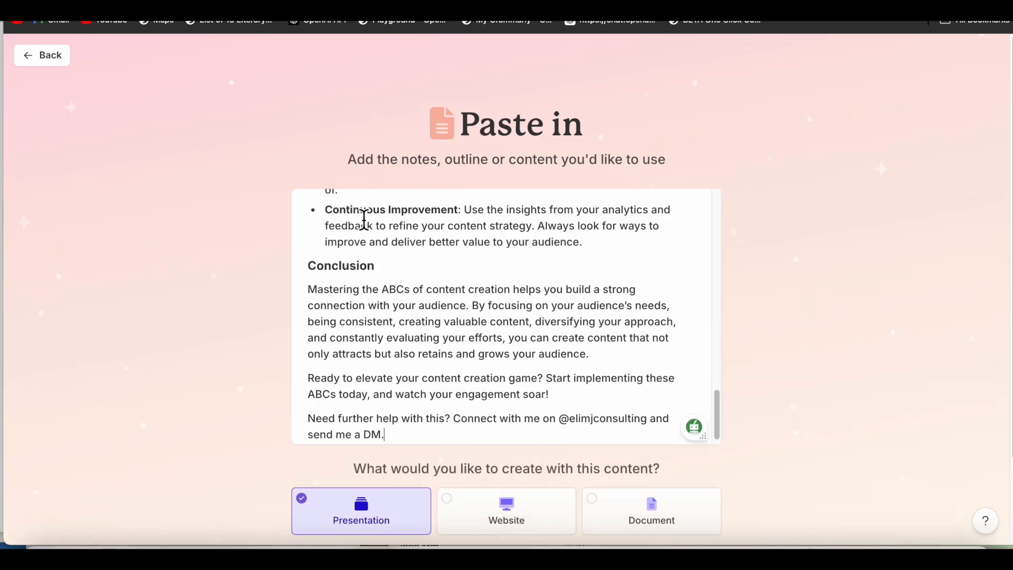
scroll(434, 252, up, 15)
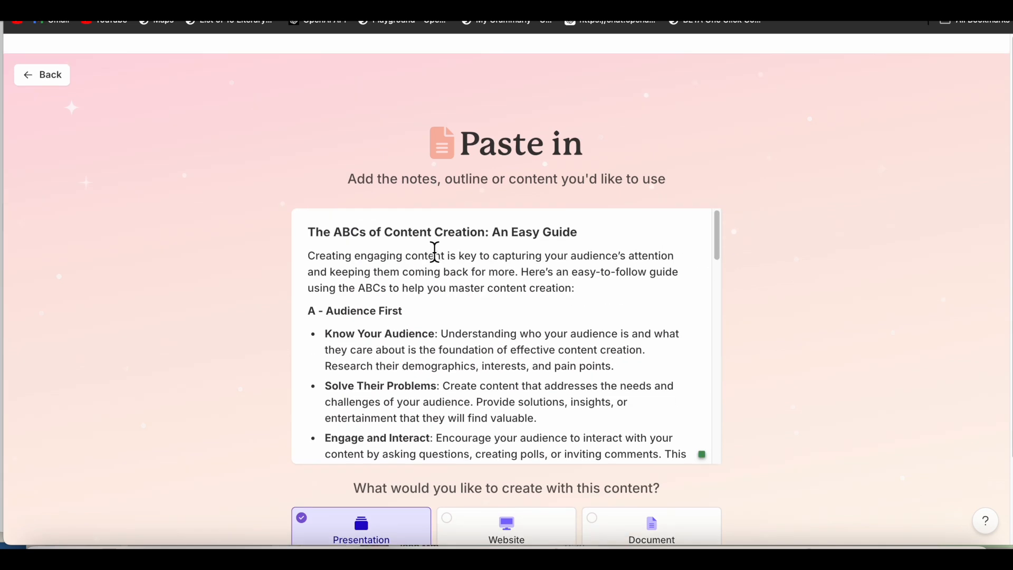
mouse_move(323, 305)
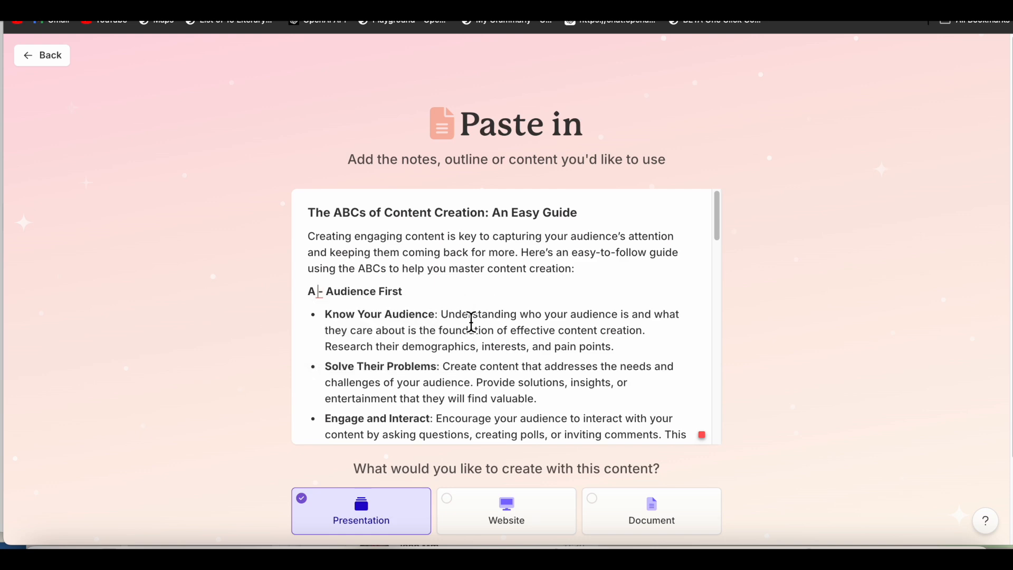
scroll(515, 274, down, 15)
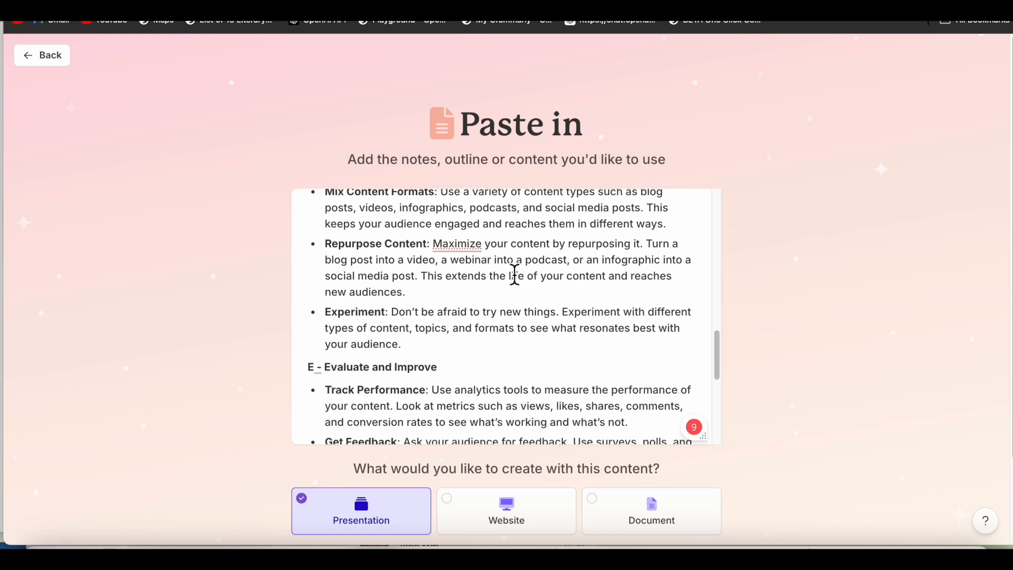
scroll(515, 275, down, 2)
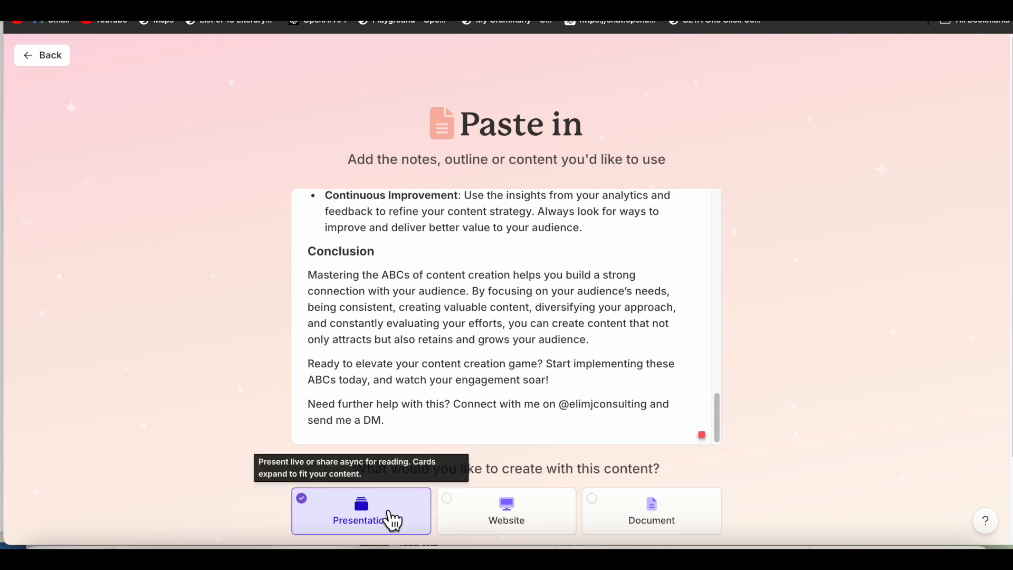
scroll(473, 372, down, 2)
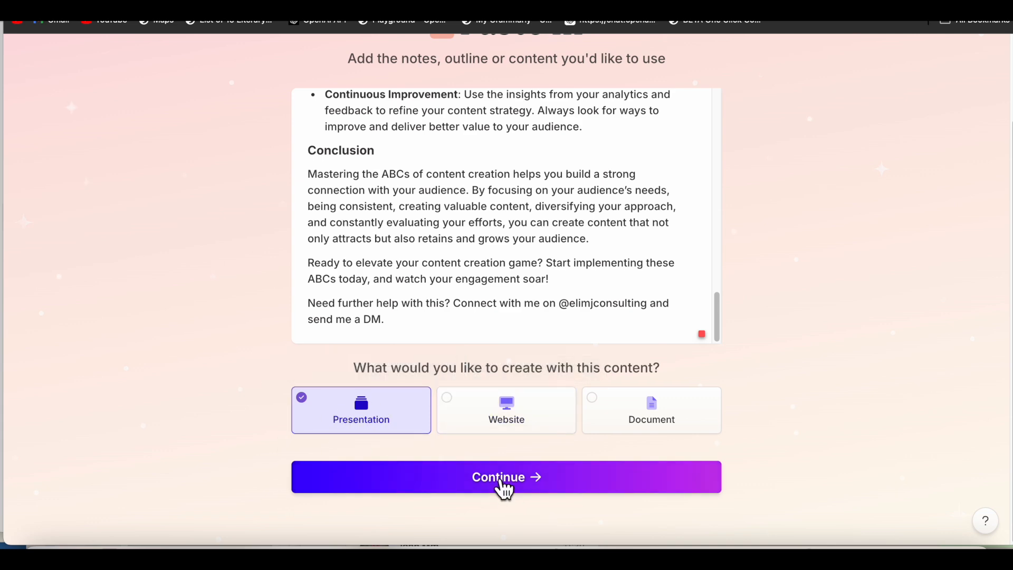
Apply the writing corrections to the pasted article, using colons after the section letters and British spellings such as "colours" and "Maximise".
scroll(481, 373, up, 10)
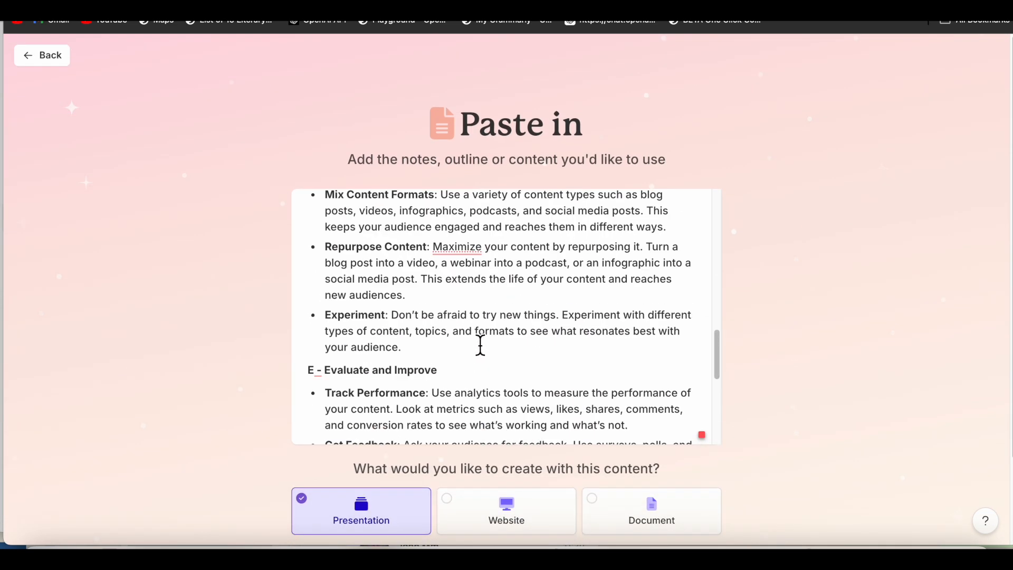
scroll(482, 346, up, 5)
scroll(527, 369, down, 8)
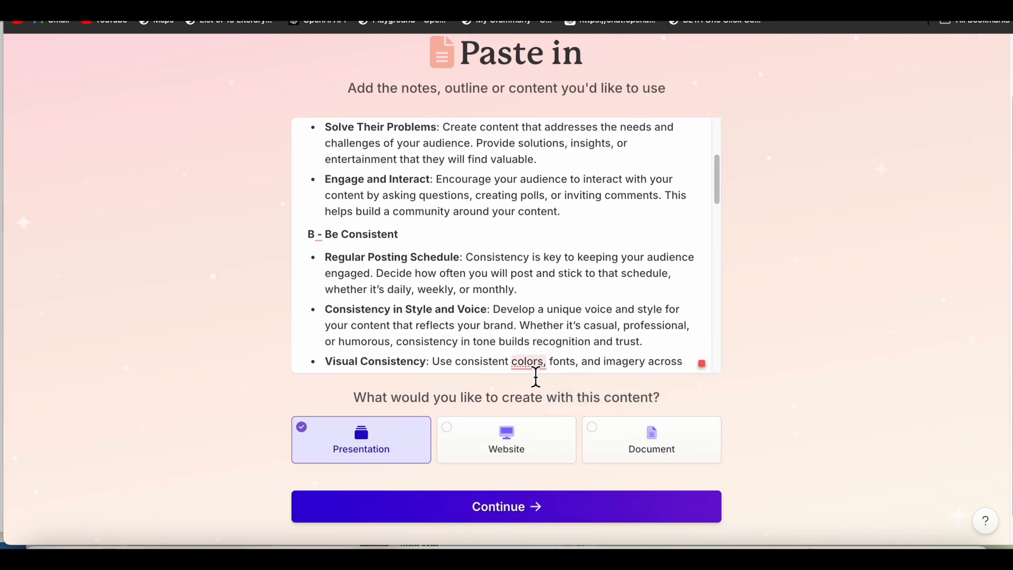
mouse_move(536, 369)
click(546, 322)
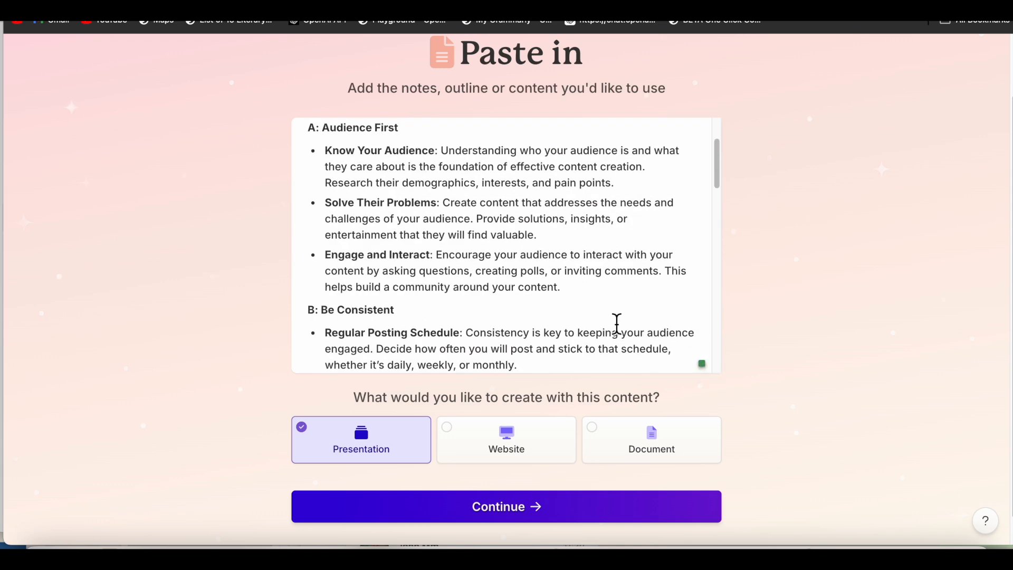
Check the corrected article through to its conclusion and continue to the prompt editor with Presentation as the output type.
scroll(617, 322, down, 15)
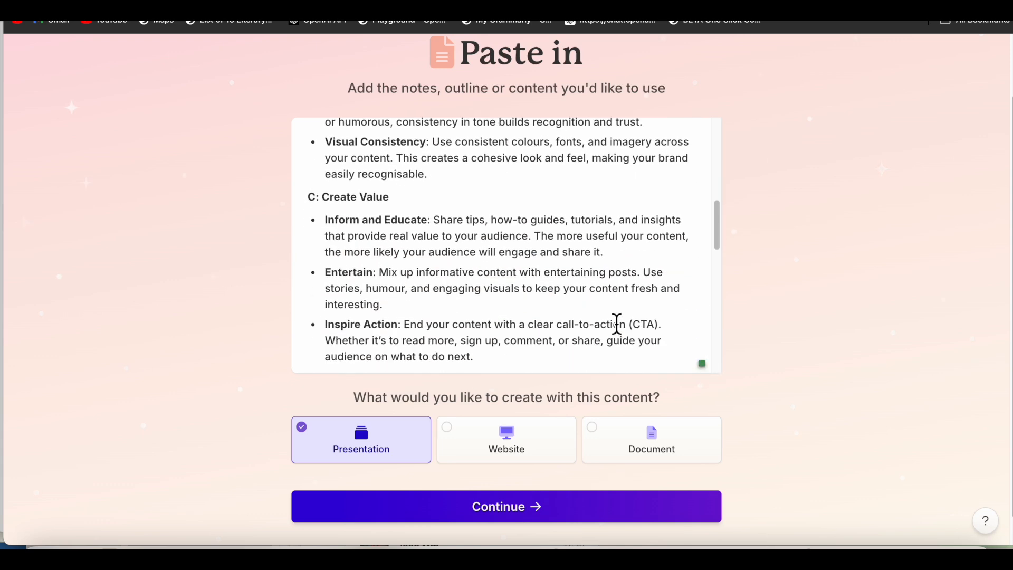
scroll(617, 323, up, 15)
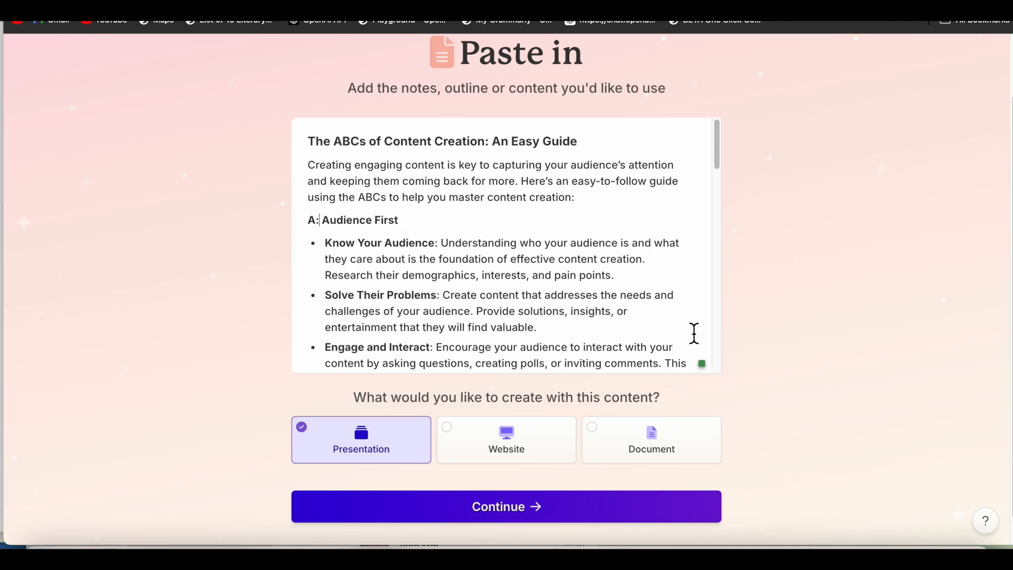
scroll(694, 333, down, 12)
scroll(630, 363, down, 4)
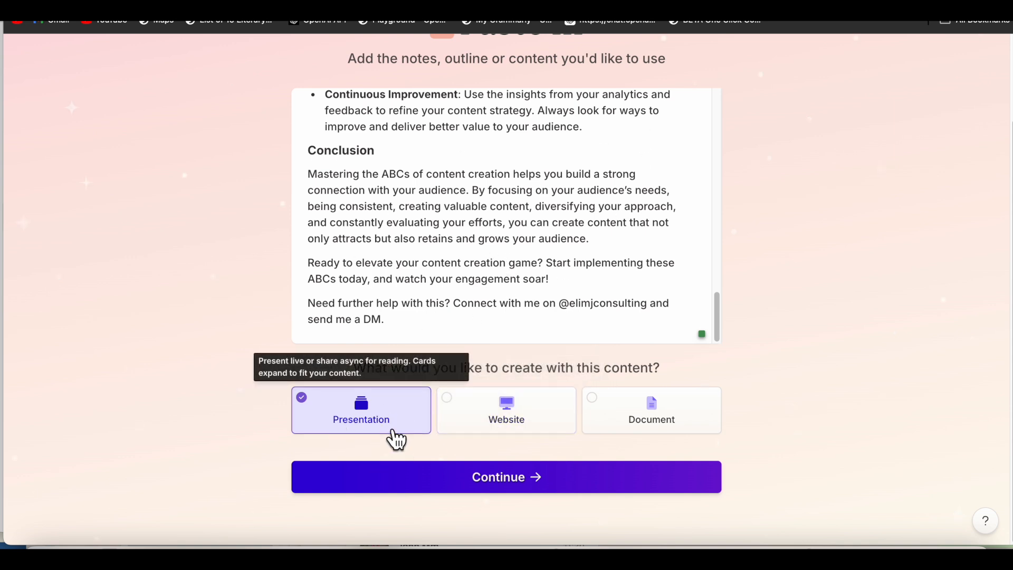
click(525, 481)
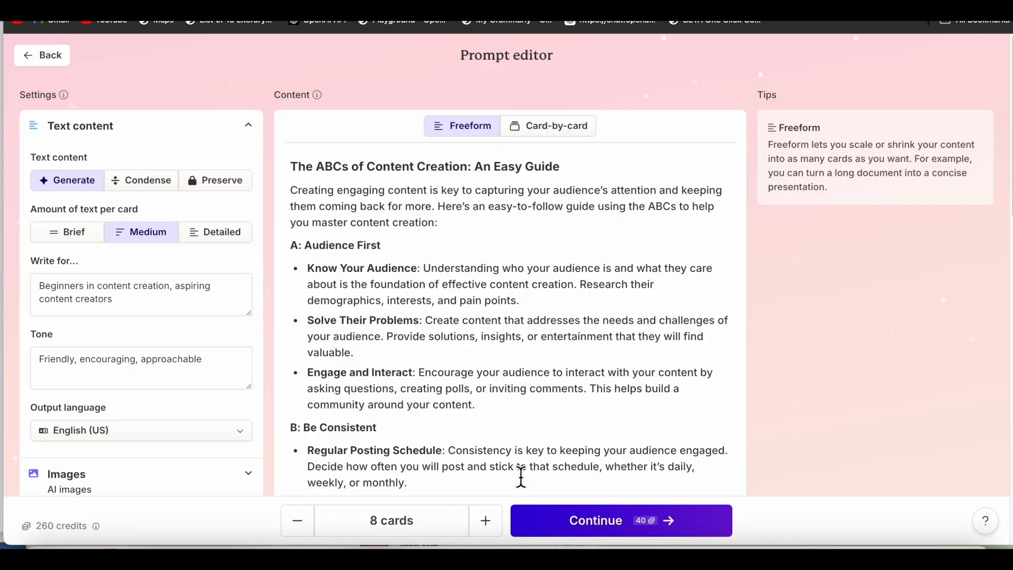
Change the target audience to "Beginners in content creation, business owners, and start-ups.".
scroll(440, 352, down, 2)
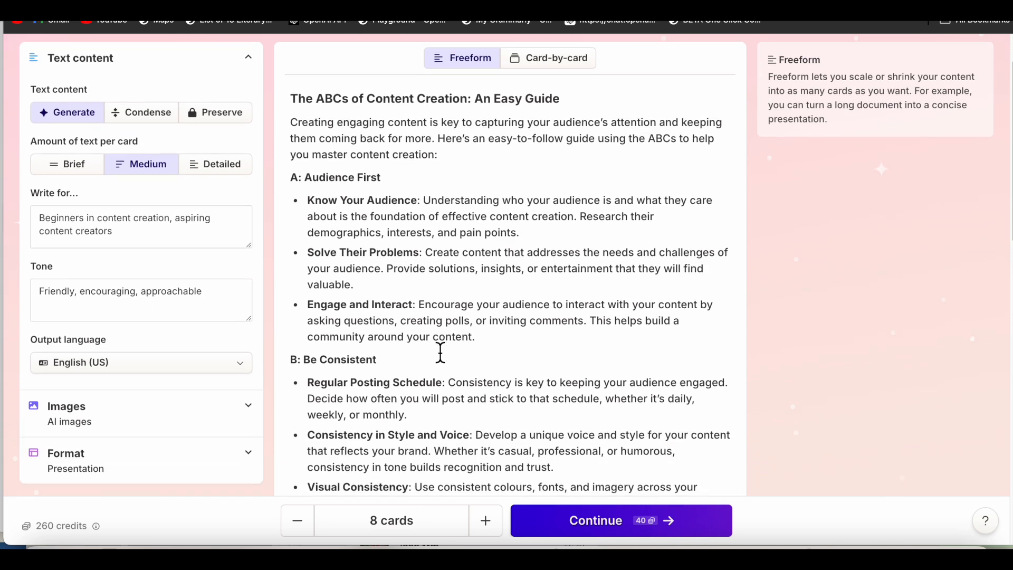
scroll(488, 267, up, 2)
scroll(490, 267, down, 7)
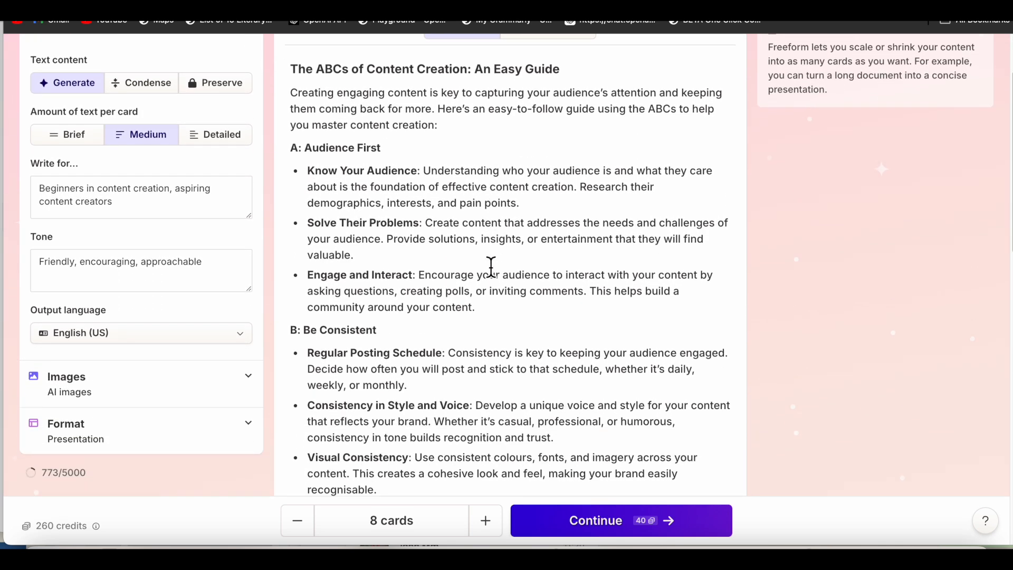
scroll(492, 295, down, 12)
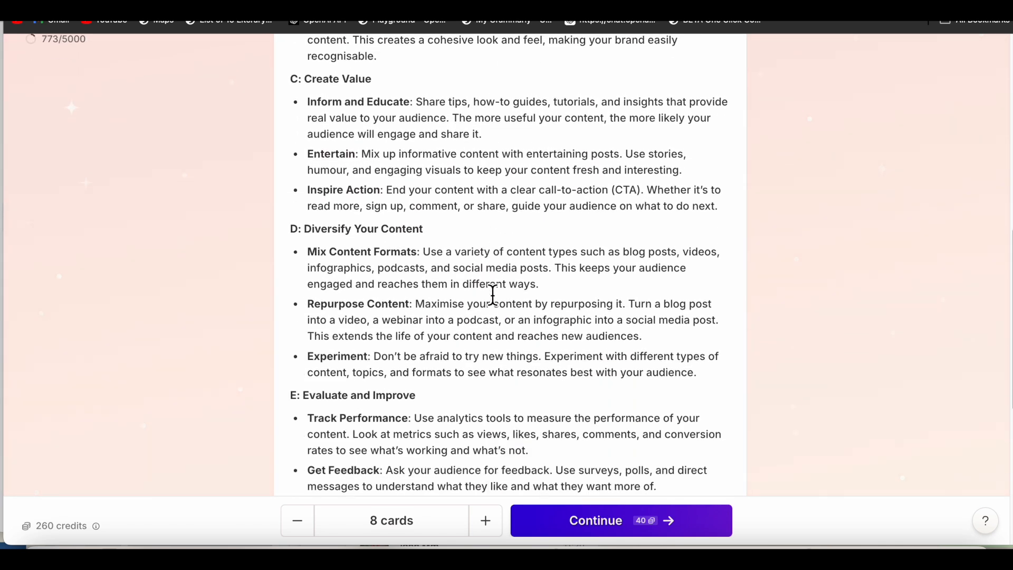
scroll(492, 295, up, 20)
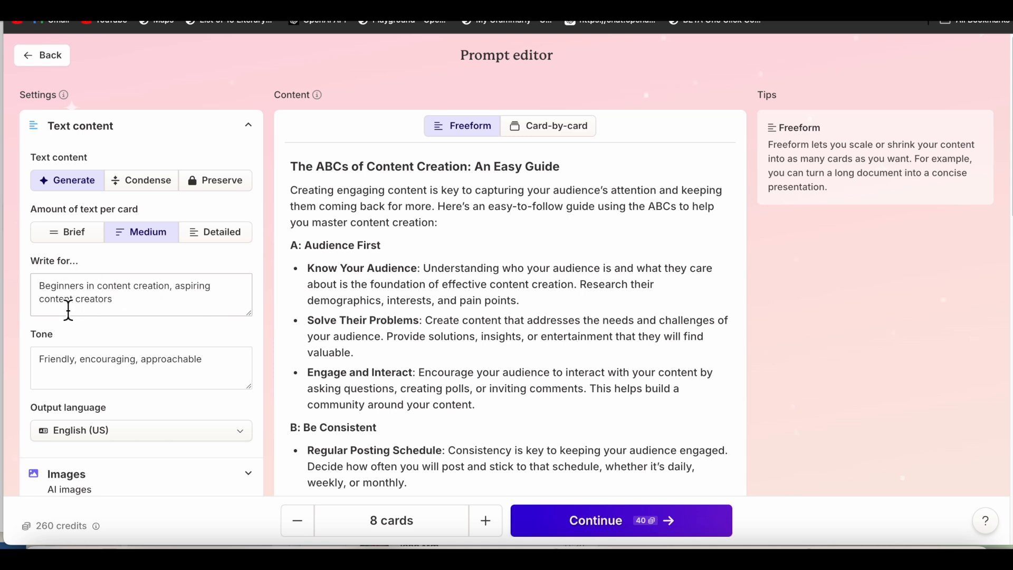
click(128, 306)
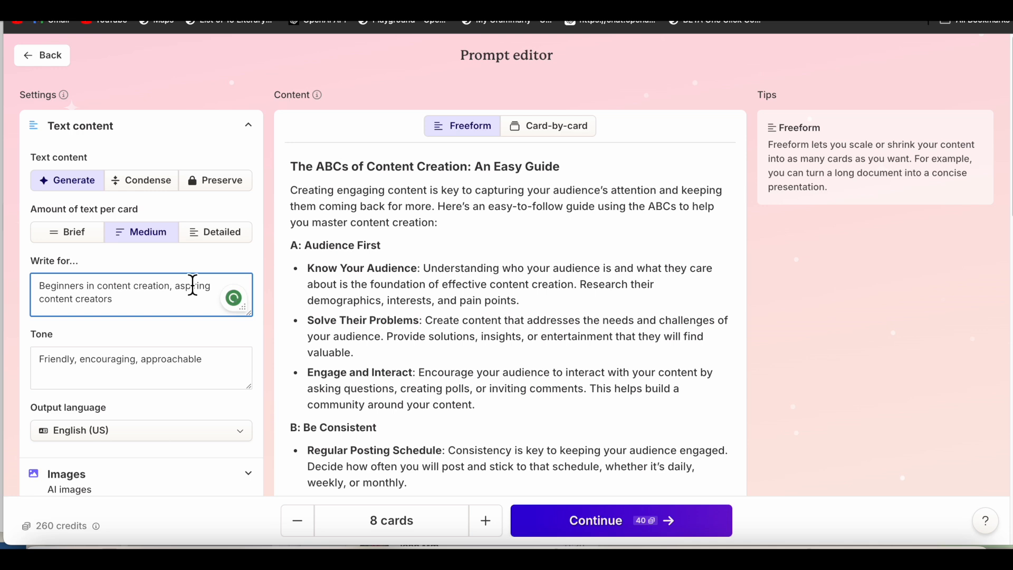
text(and start-ups.)
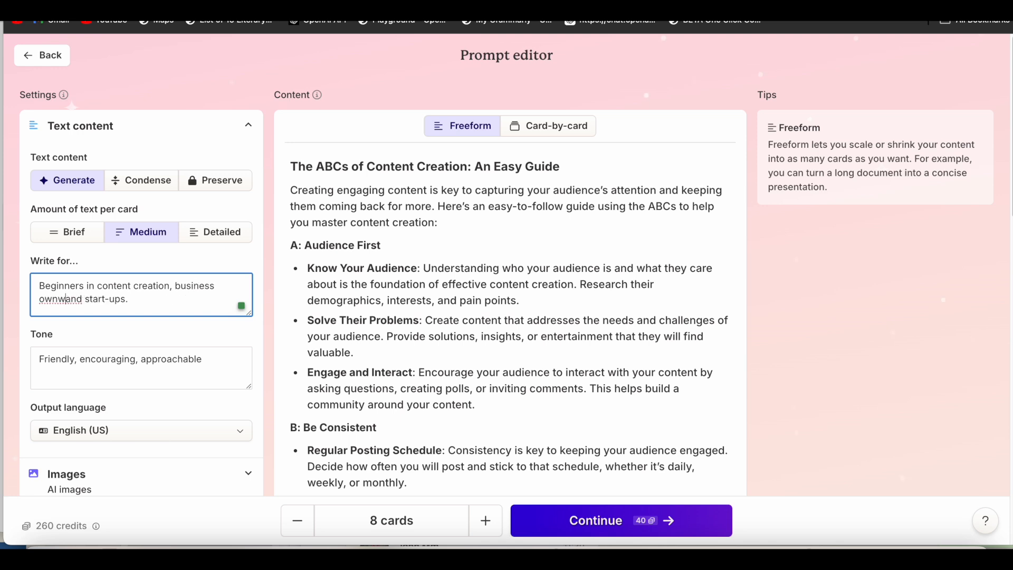
text(ers)
click(74, 307)
click(78, 336)
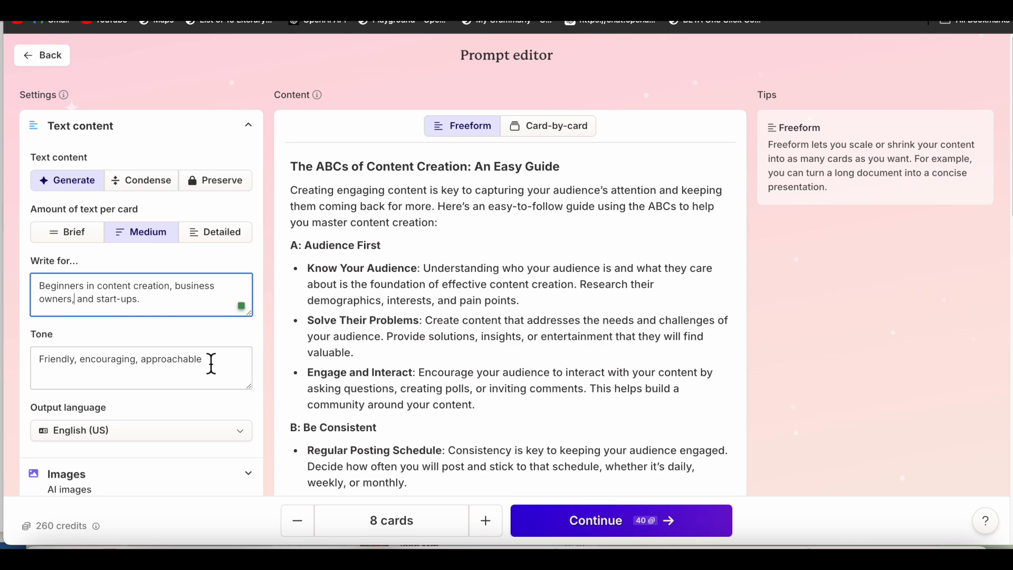
Set the output language to English (UK).
scroll(174, 375, down, 3)
click(249, 349)
scroll(121, 259, down, 5)
scroll(119, 258, down, 3)
scroll(117, 260, up, 5)
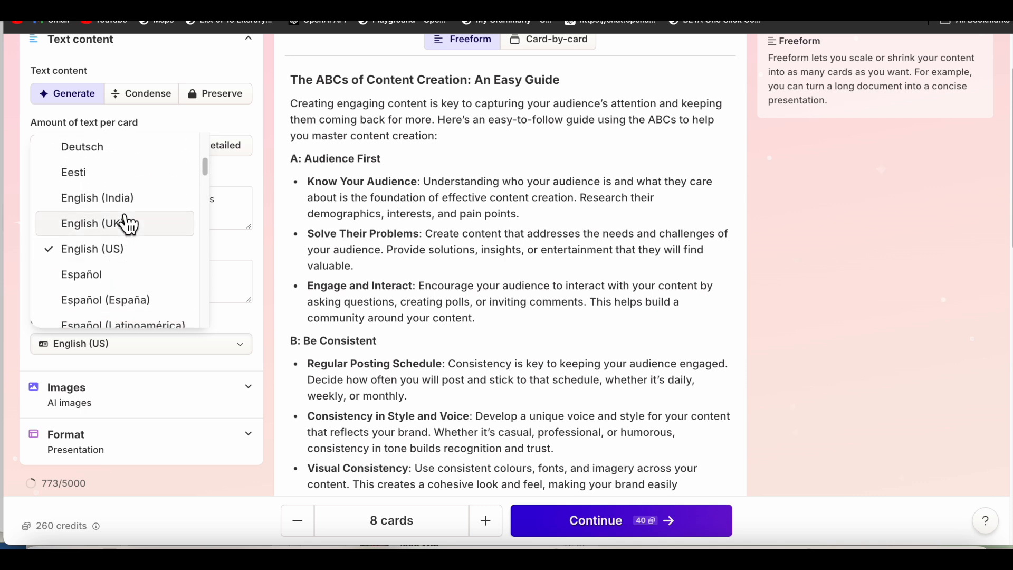
click(109, 227)
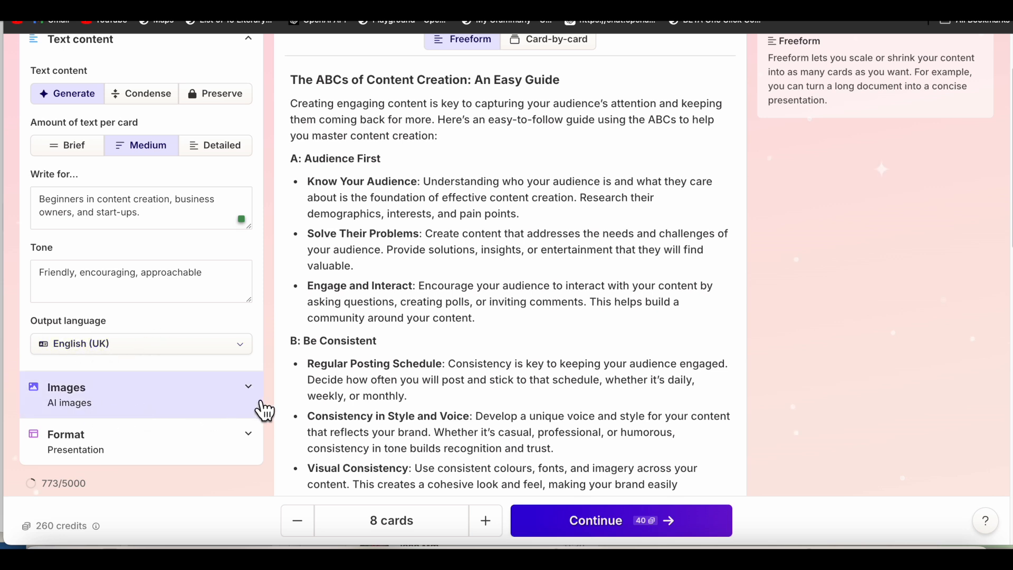
Switch the image source to web image search and set the image license to Free to use commercially.
scroll(258, 404, down, 1)
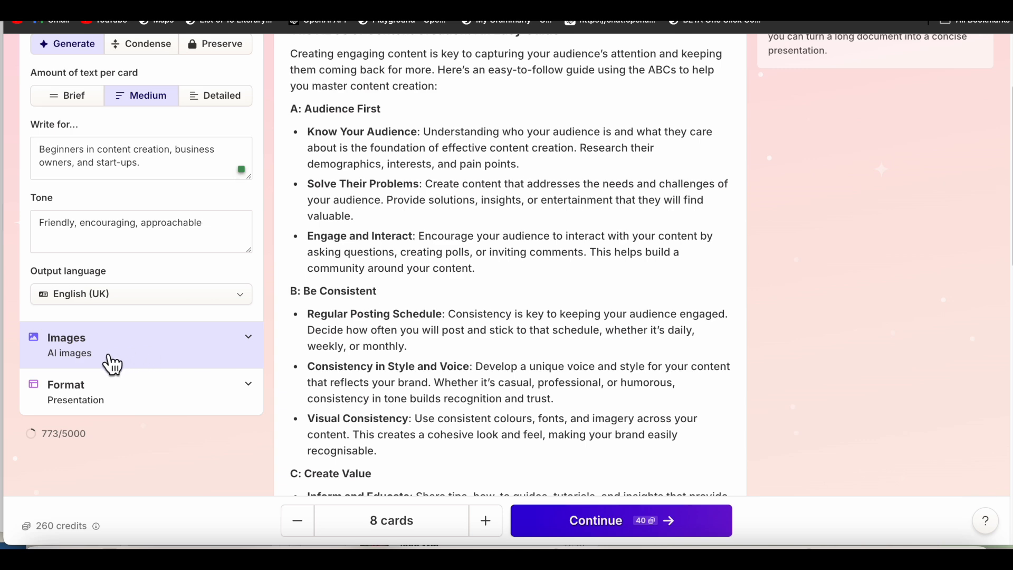
click(248, 338)
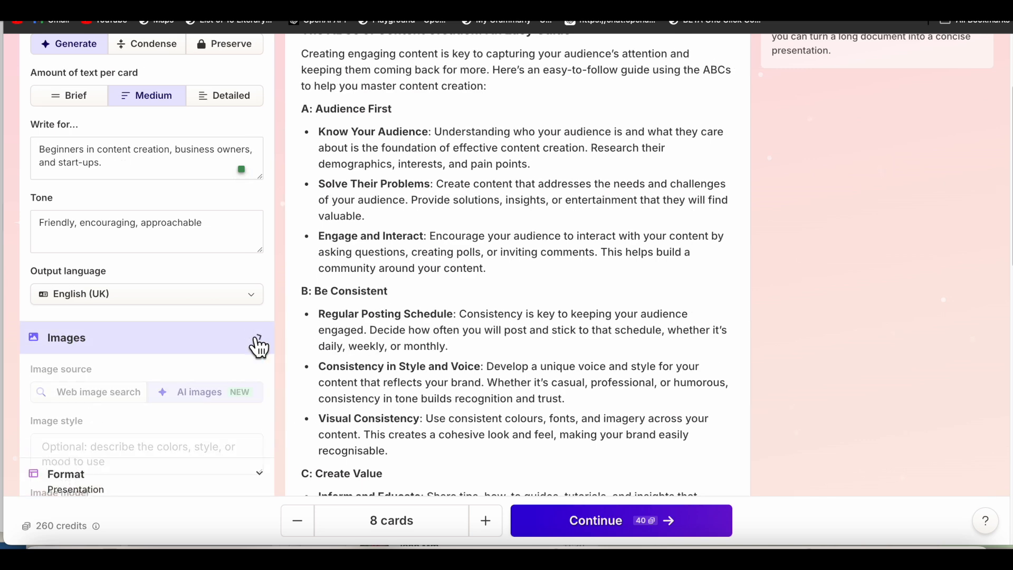
scroll(254, 344, down, 2)
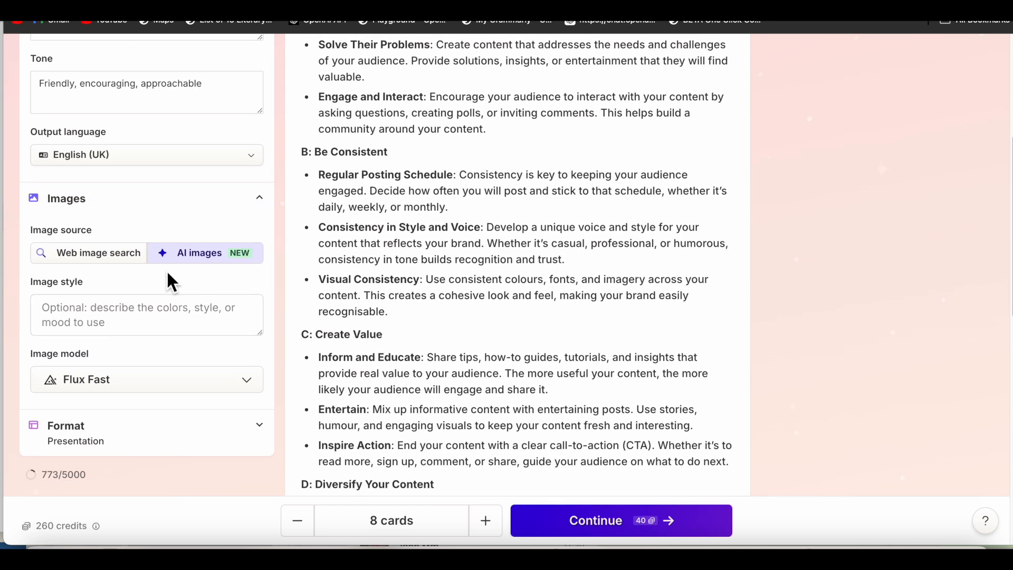
scroll(165, 277, down, 1)
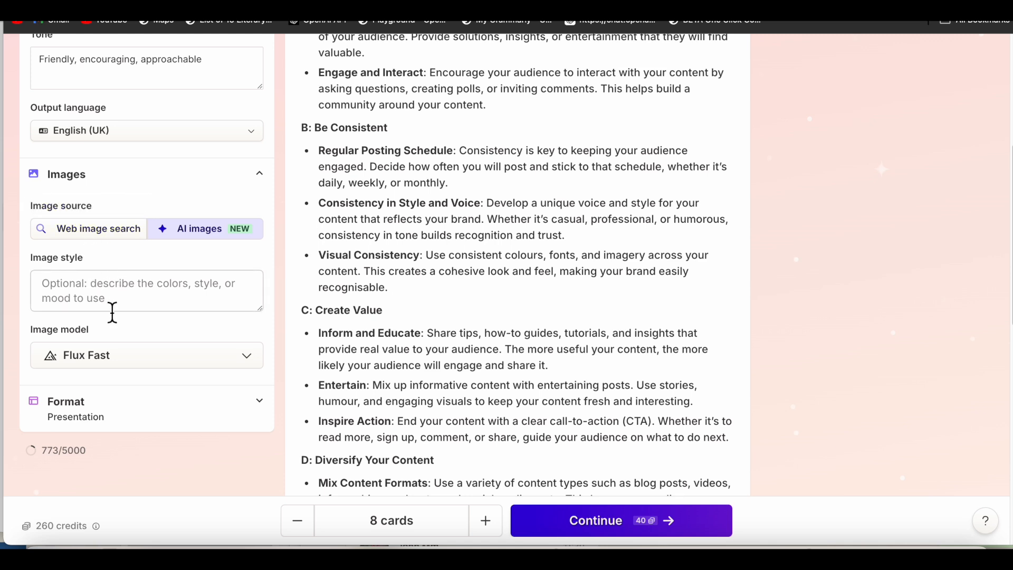
click(127, 248)
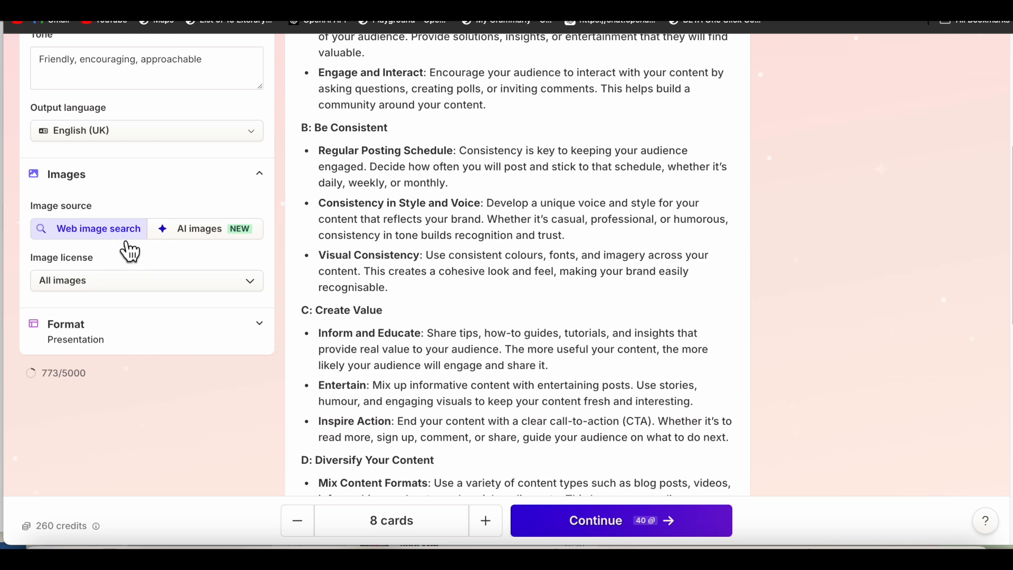
click(254, 288)
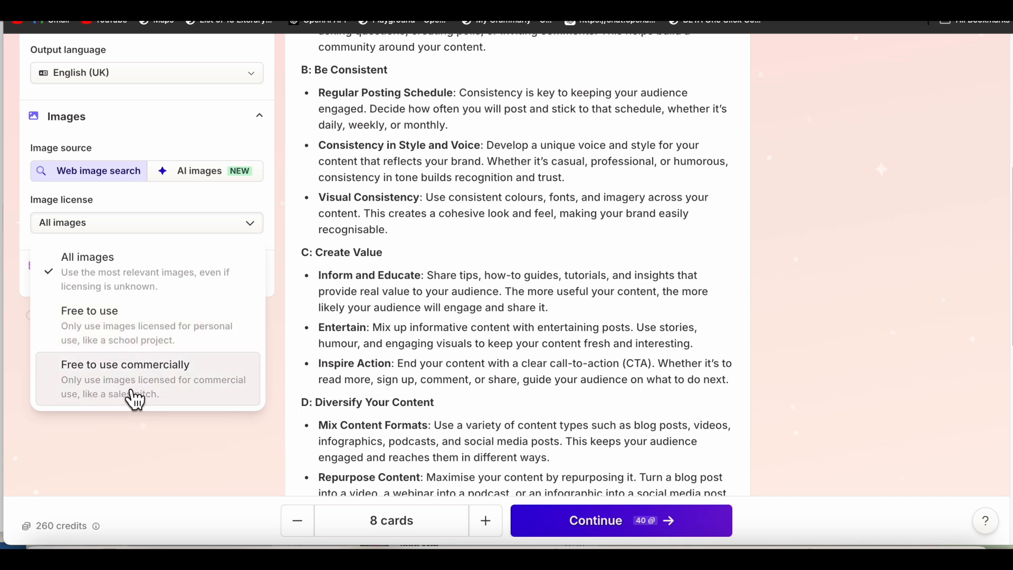
click(213, 397)
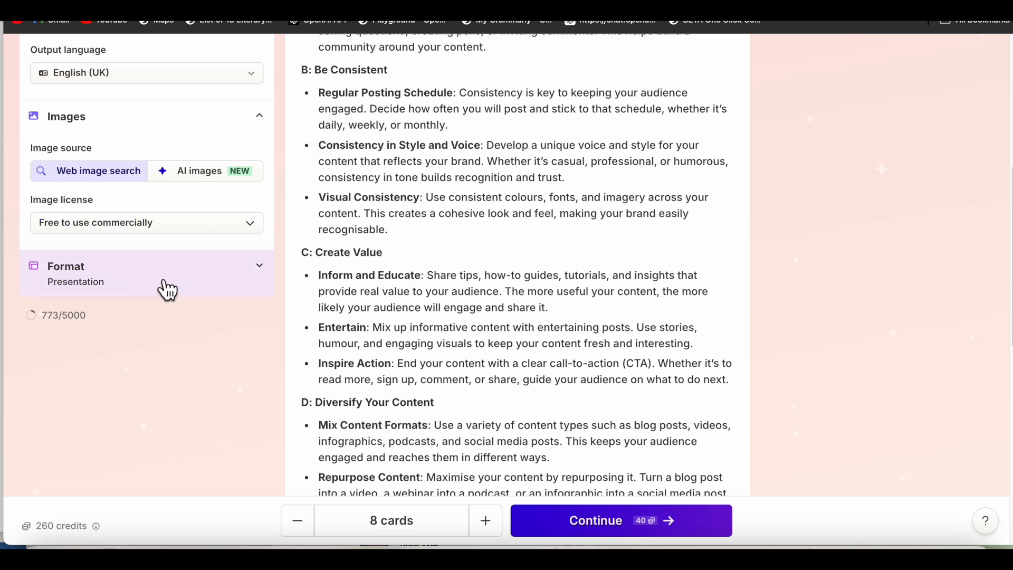
Expand the format settings and examine the output type, card height, card width and additional instructions options.
click(269, 276)
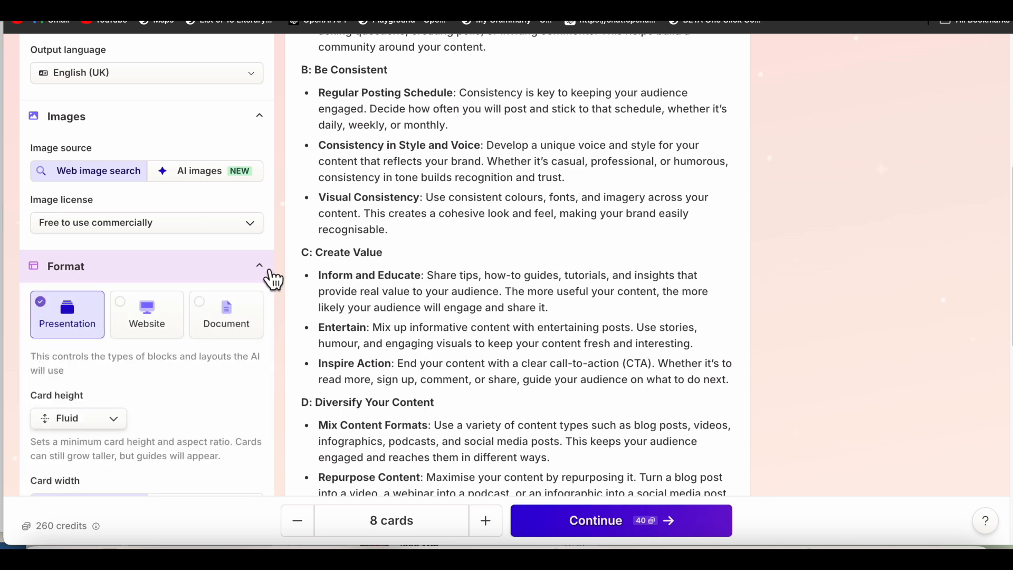
scroll(191, 365, down, 3)
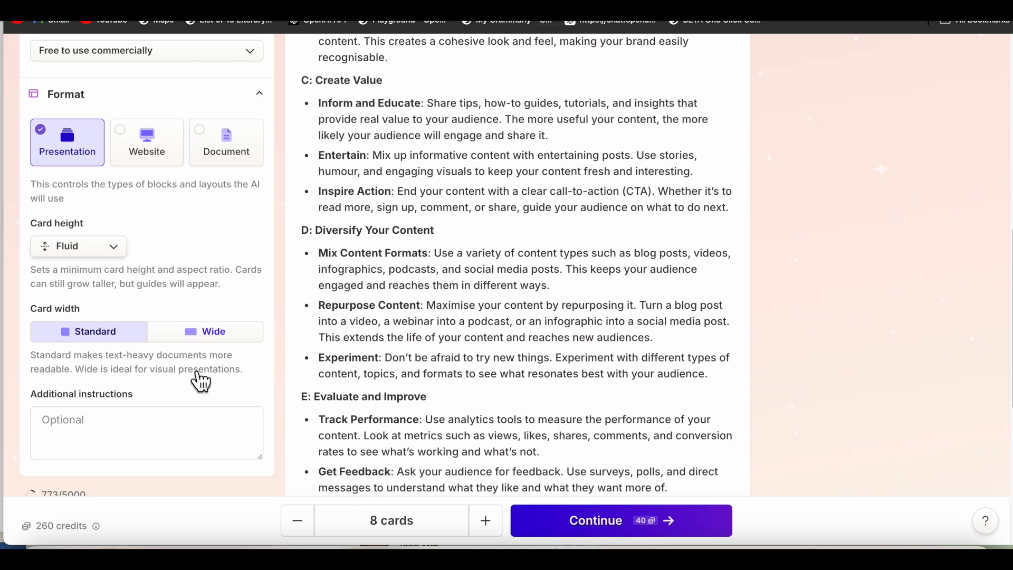
scroll(193, 372, down, 3)
scroll(195, 377, up, 7)
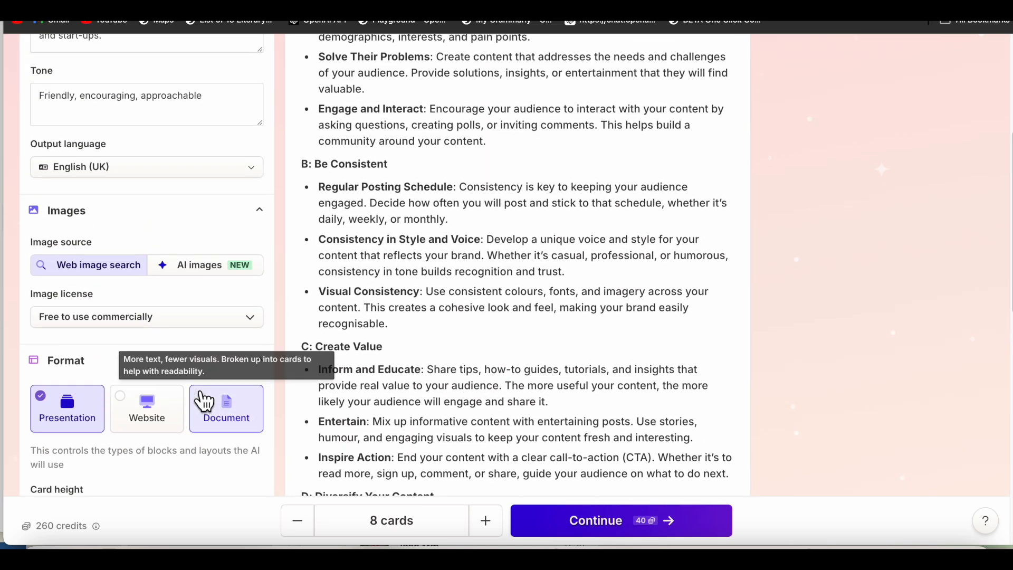
scroll(195, 390, down, 6)
scroll(195, 390, down, 1)
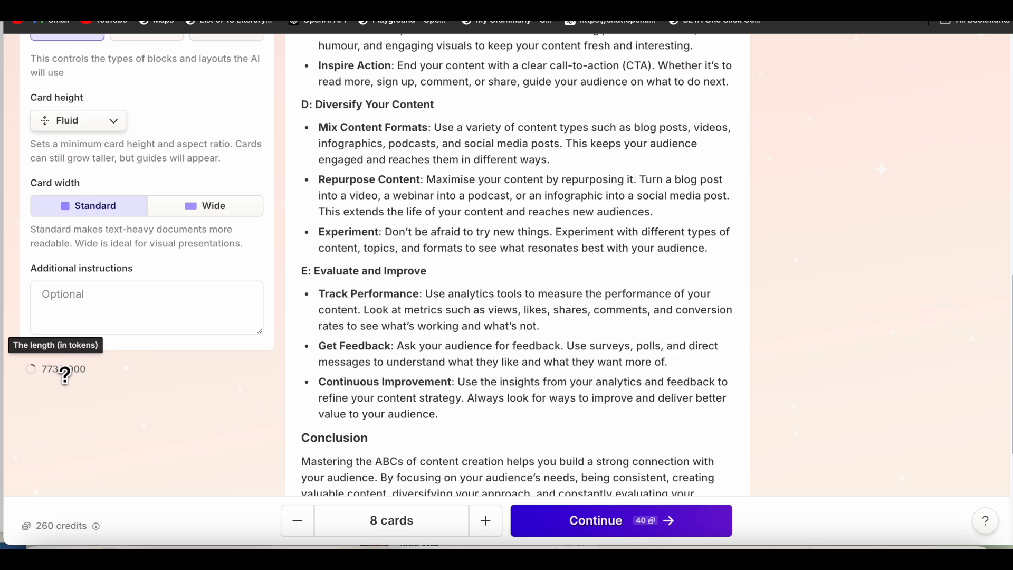
scroll(129, 329, up, 3)
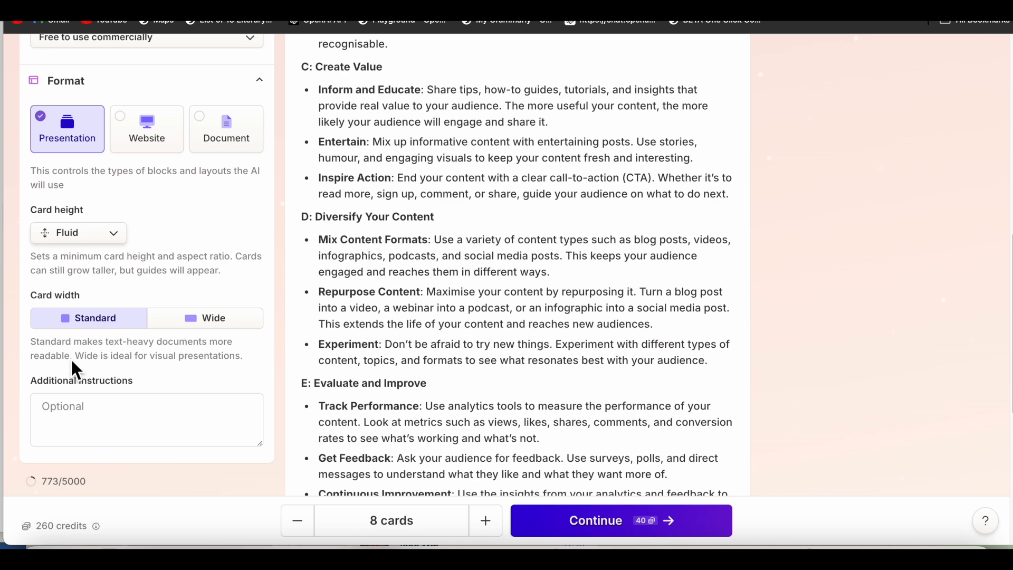
Collapse the format settings, set the presentation length to 10 cards and continue to theme selection.
scroll(210, 342, up, 3)
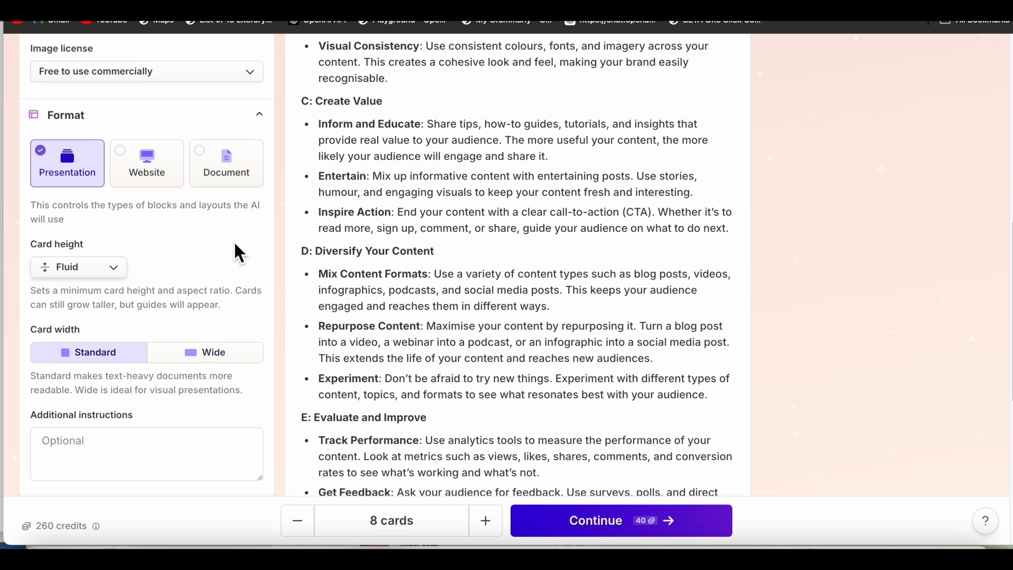
click(270, 227)
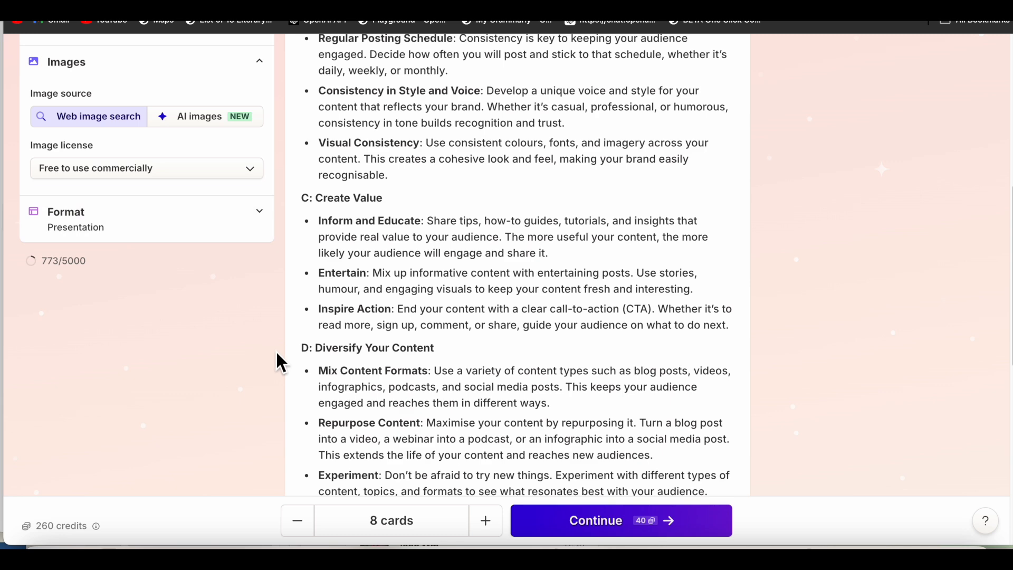
scroll(497, 433, down, 10)
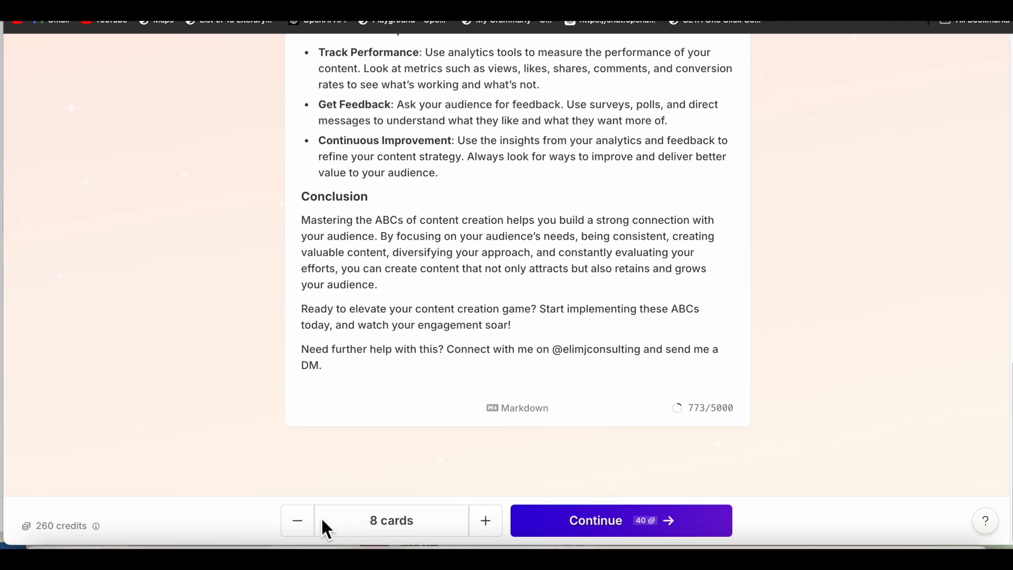
click(495, 525)
click(494, 524)
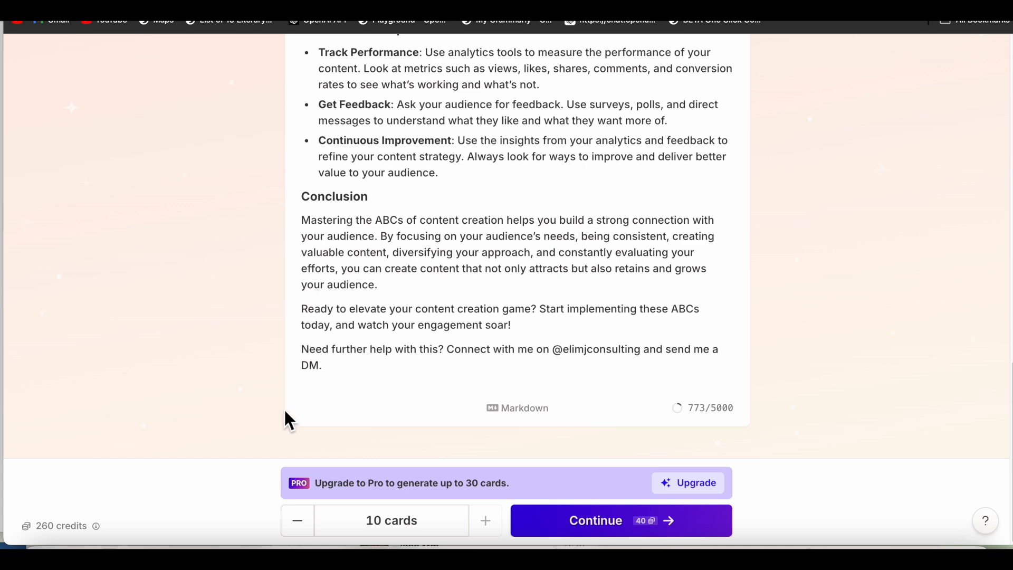
scroll(869, 266, up, 15)
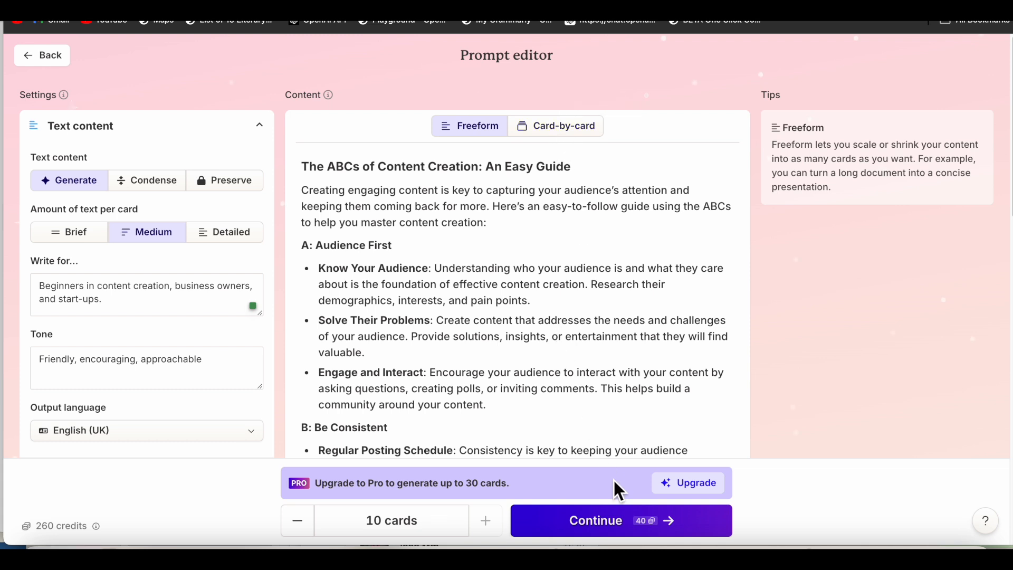
click(637, 537)
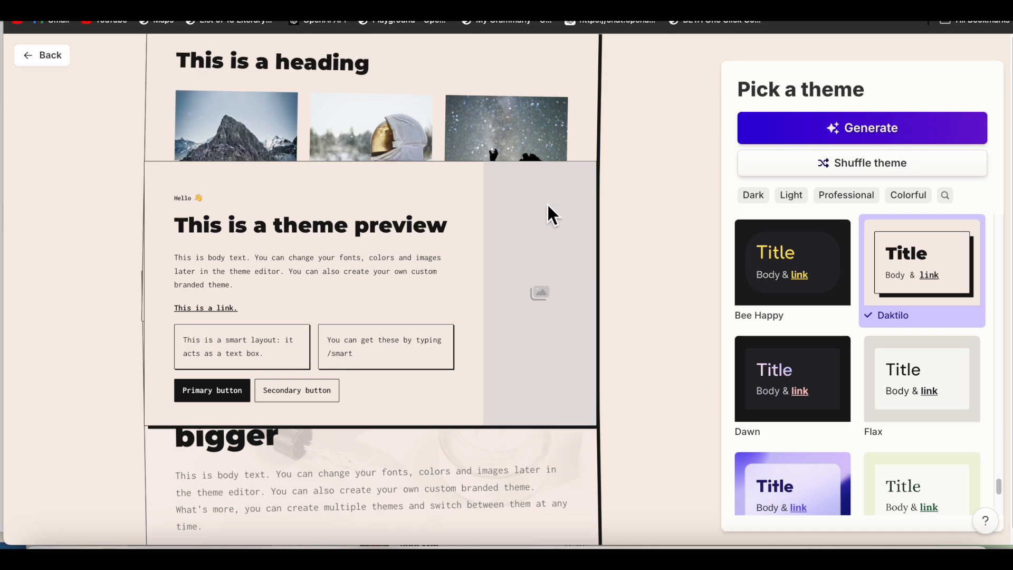
Browse the full theme gallery to compare the available light and dark designs.
scroll(899, 333, down, 5)
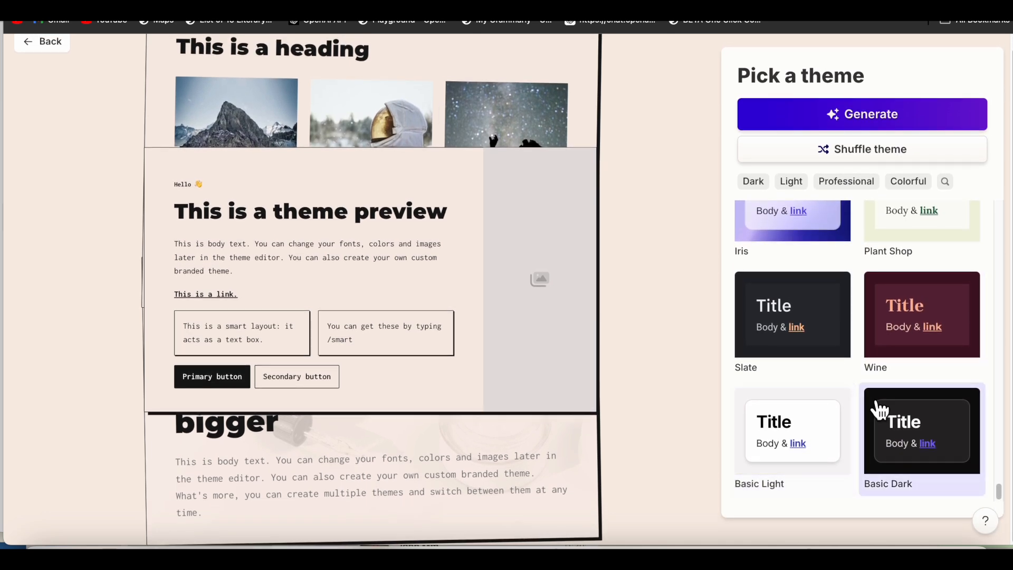
scroll(877, 407, up, 5)
scroll(878, 410, up, 8)
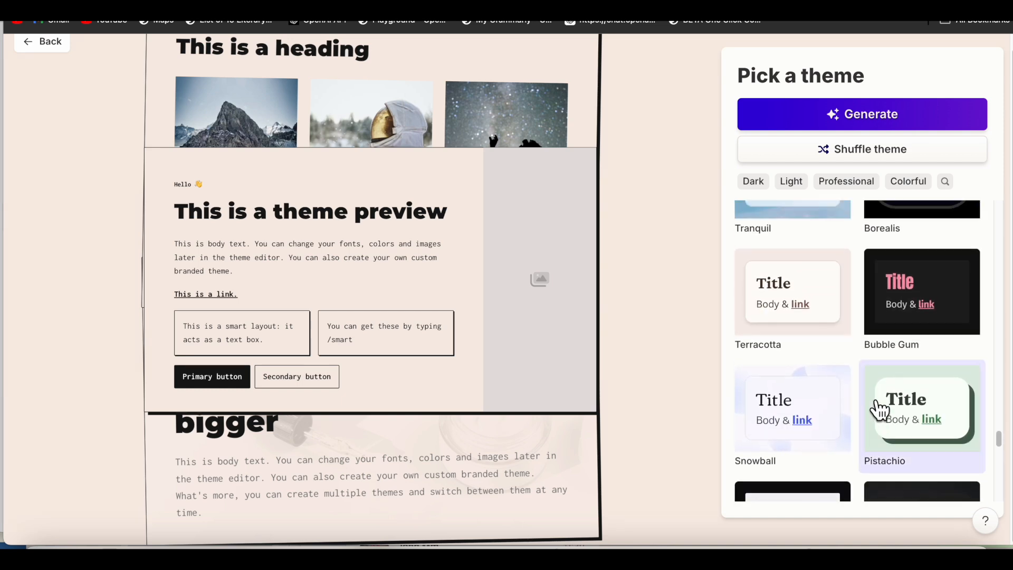
scroll(878, 410, up, 10)
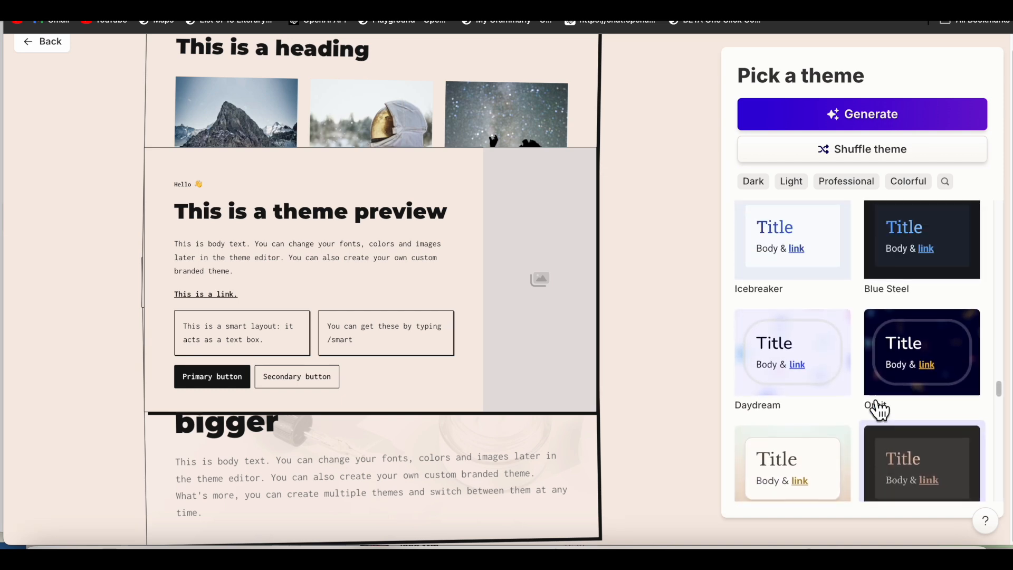
scroll(878, 410, up, 10)
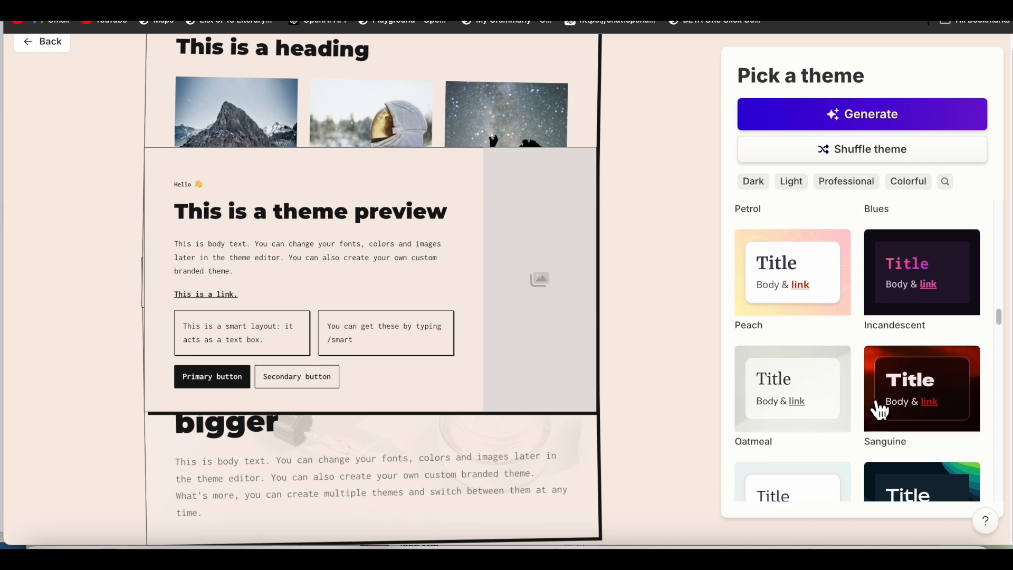
scroll(878, 409, up, 7)
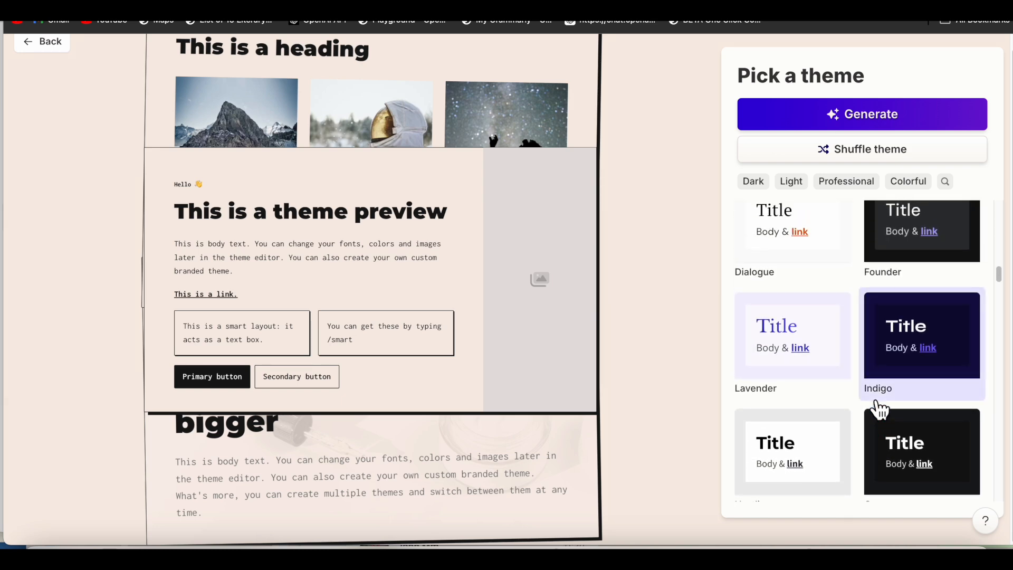
scroll(878, 410, up, 8)
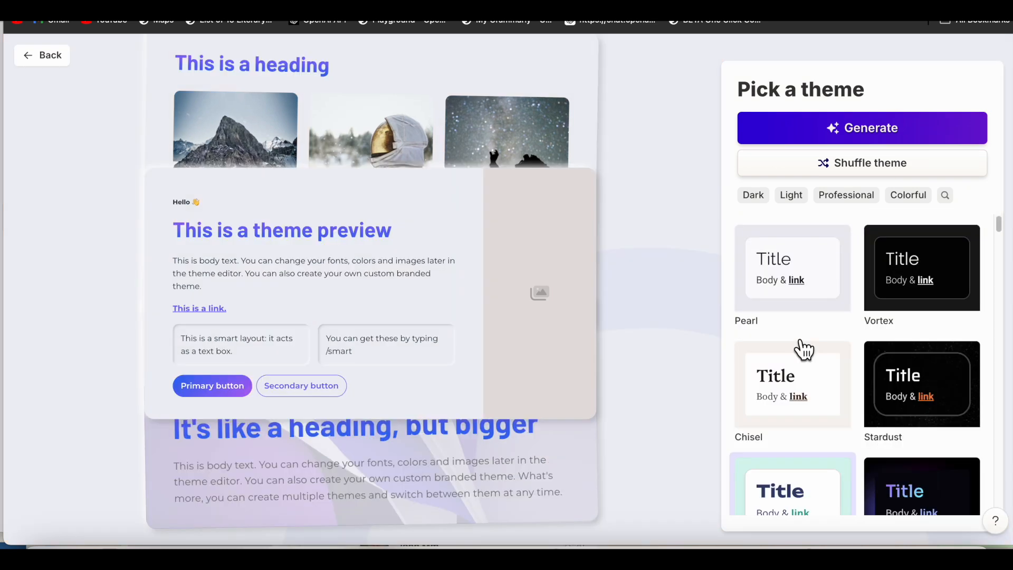
Filter the themes to Light, choose the Icebreaker theme and generate the presentation.
click(791, 196)
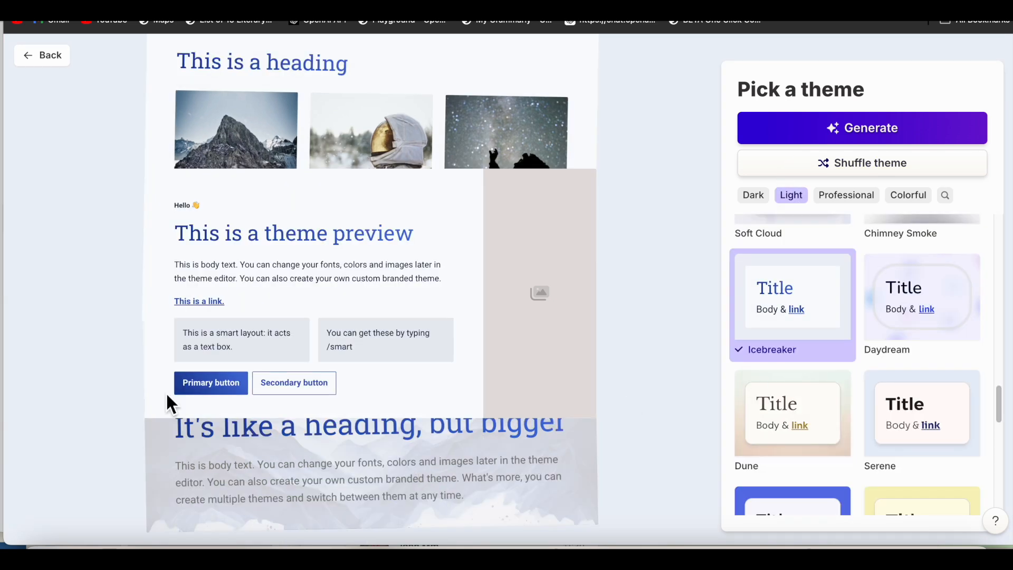
scroll(849, 277, up, 5)
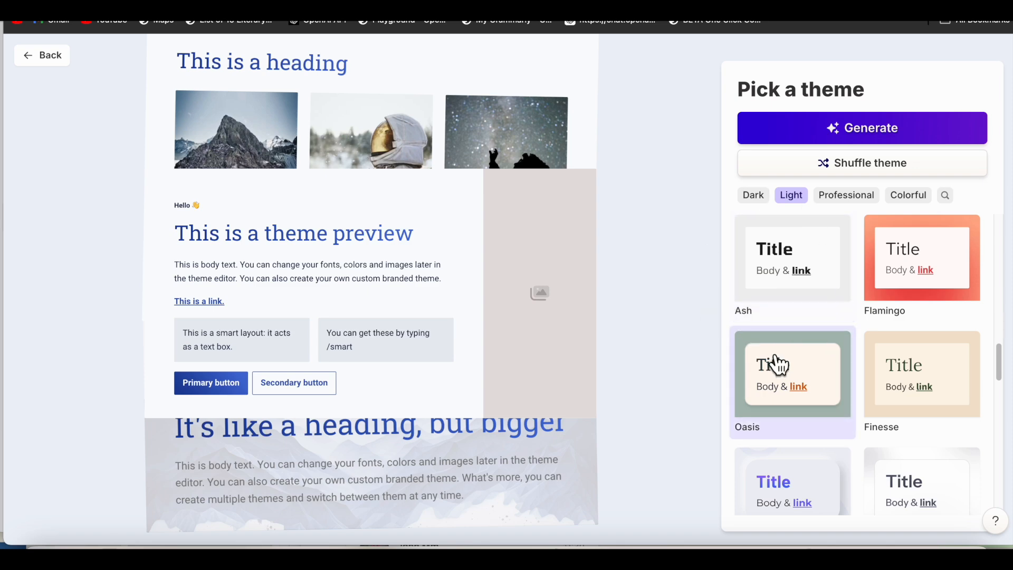
scroll(861, 416, down, 8)
scroll(860, 418, down, 5)
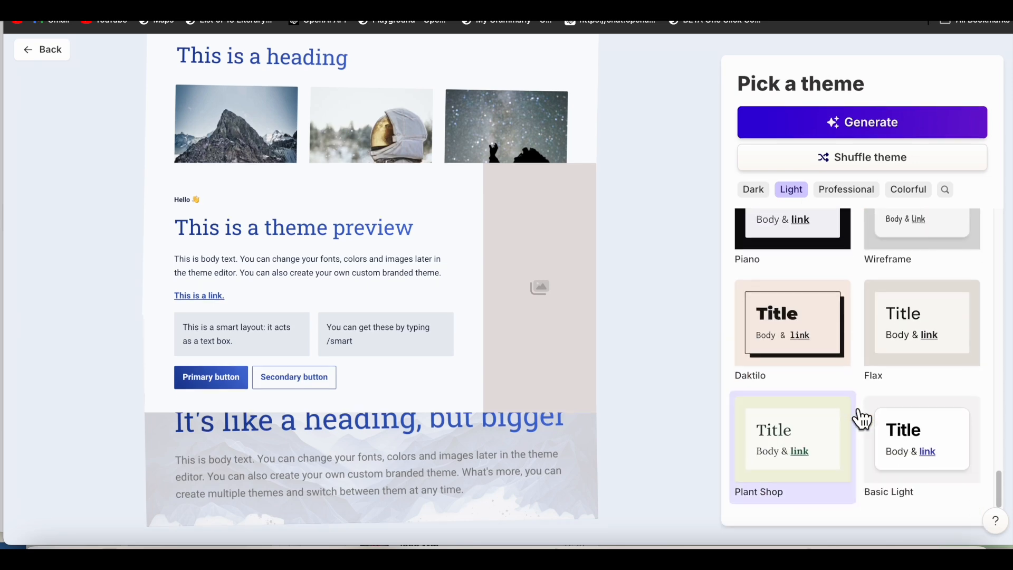
click(880, 140)
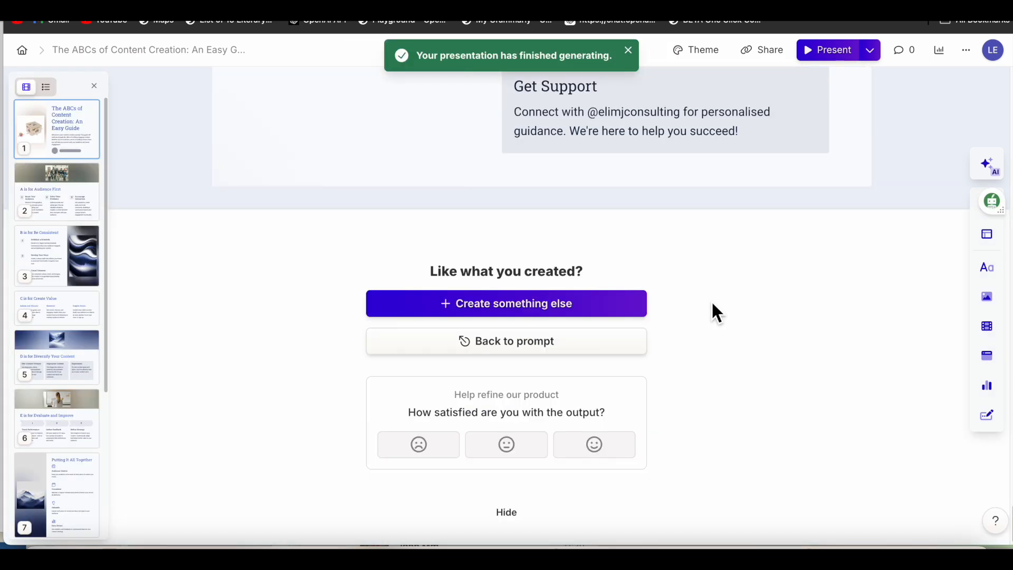
Review the text, layouts and images of the generated cards throughout the presentation.
scroll(711, 303, up, 15)
scroll(712, 304, up, 20)
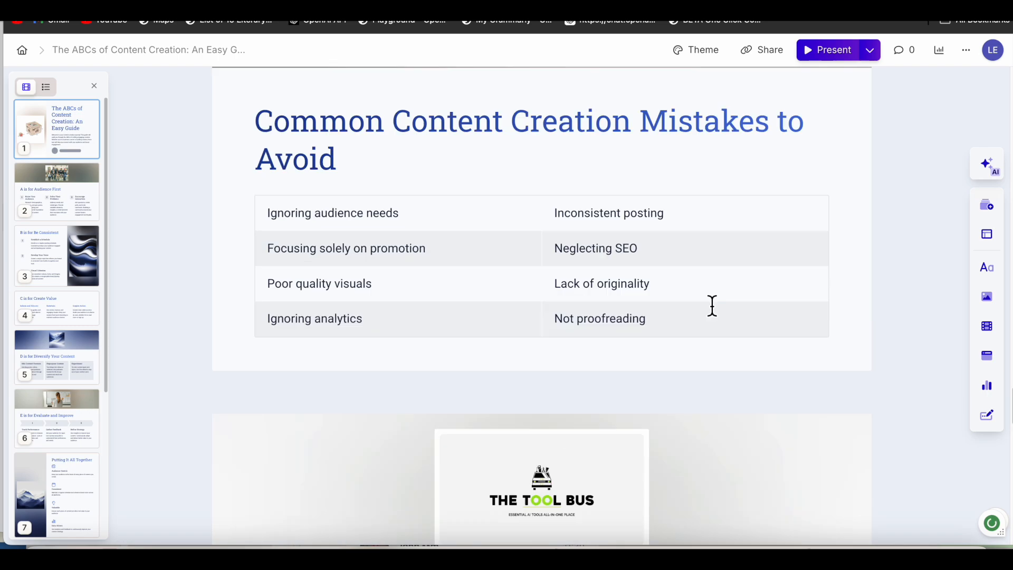
scroll(712, 304, up, 20)
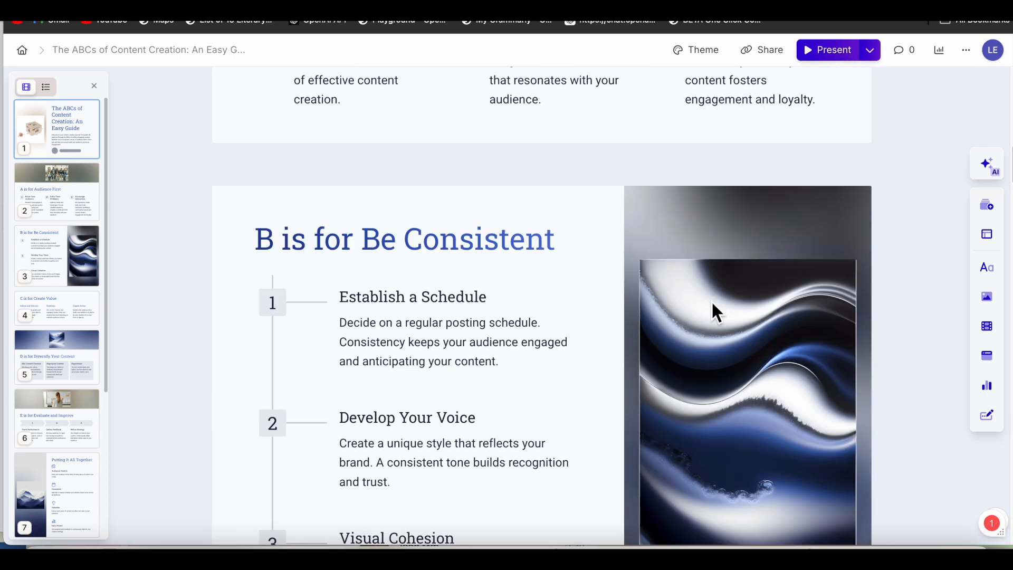
scroll(711, 305, down, 20)
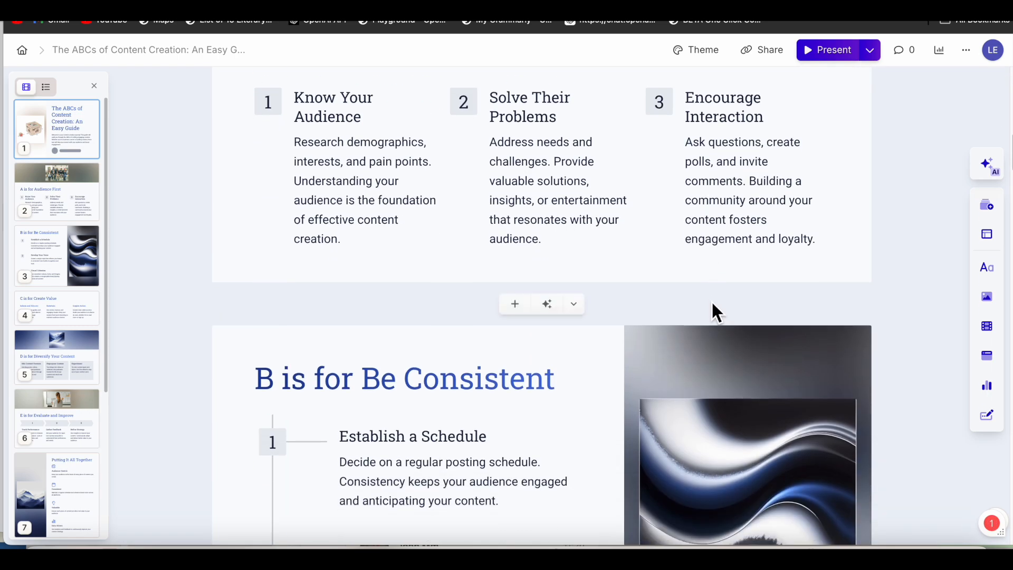
scroll(713, 302, down, 20)
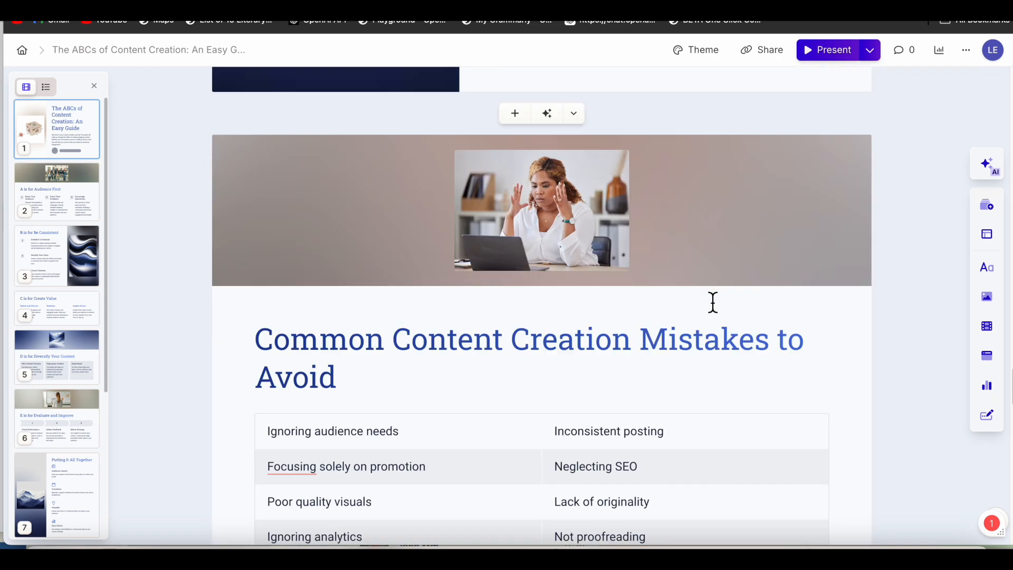
scroll(712, 302, down, 15)
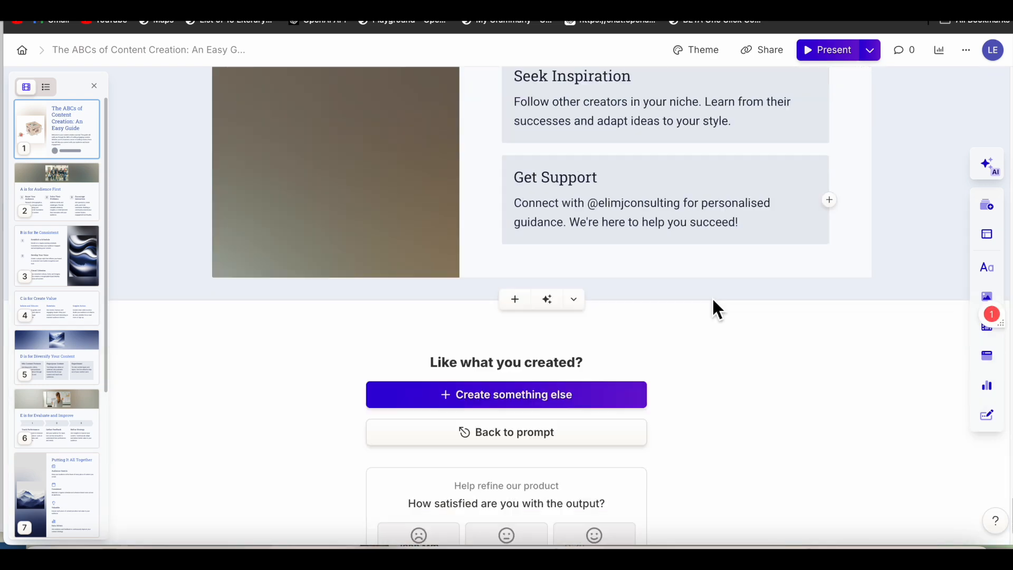
Examine the closing "Ready to Start Your Content Creation Journey?" card and the options for adding a card below it.
scroll(676, 327, up, 1)
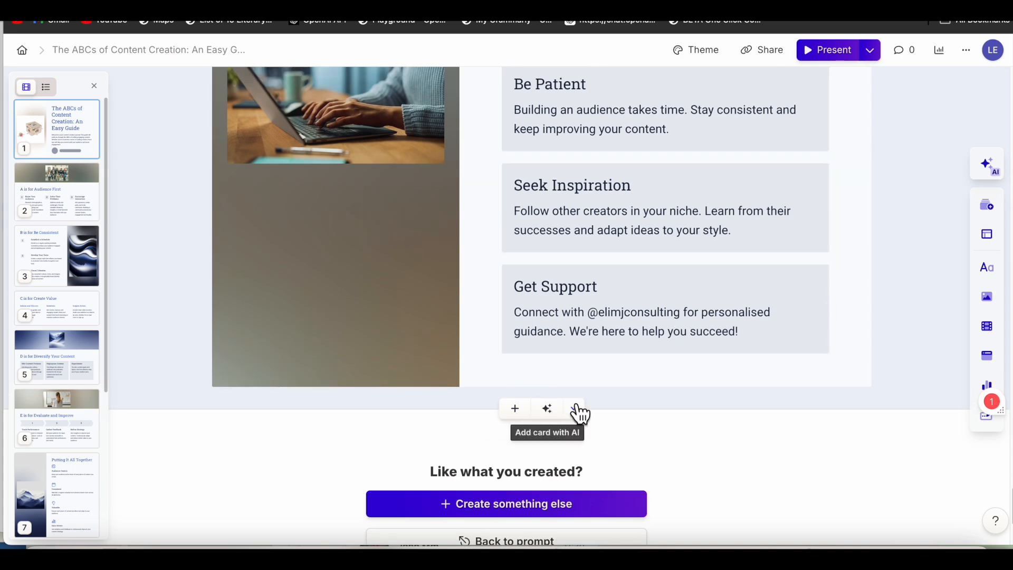
scroll(573, 401, up, 6)
scroll(532, 443, up, 2)
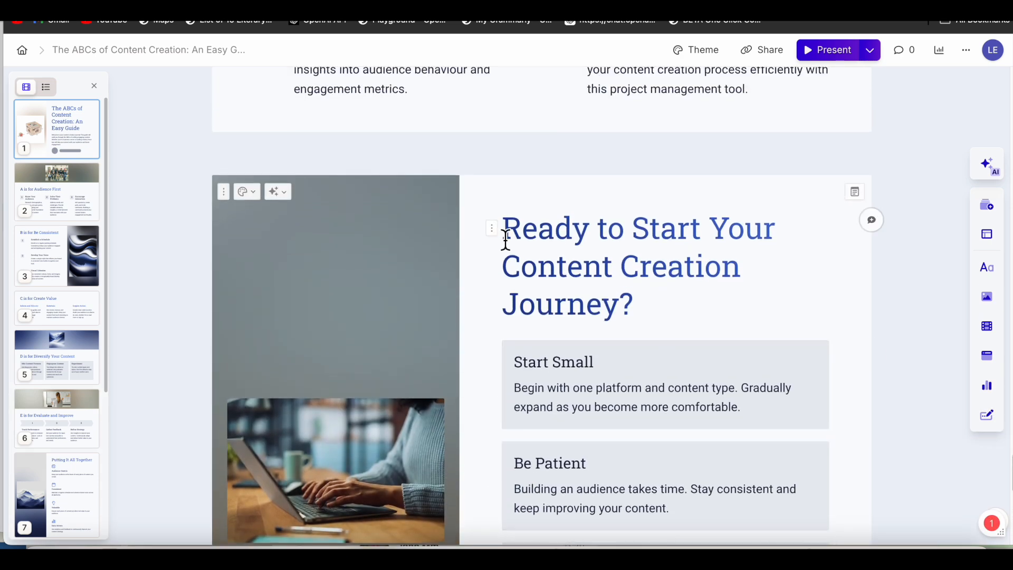
scroll(652, 254, down, 3)
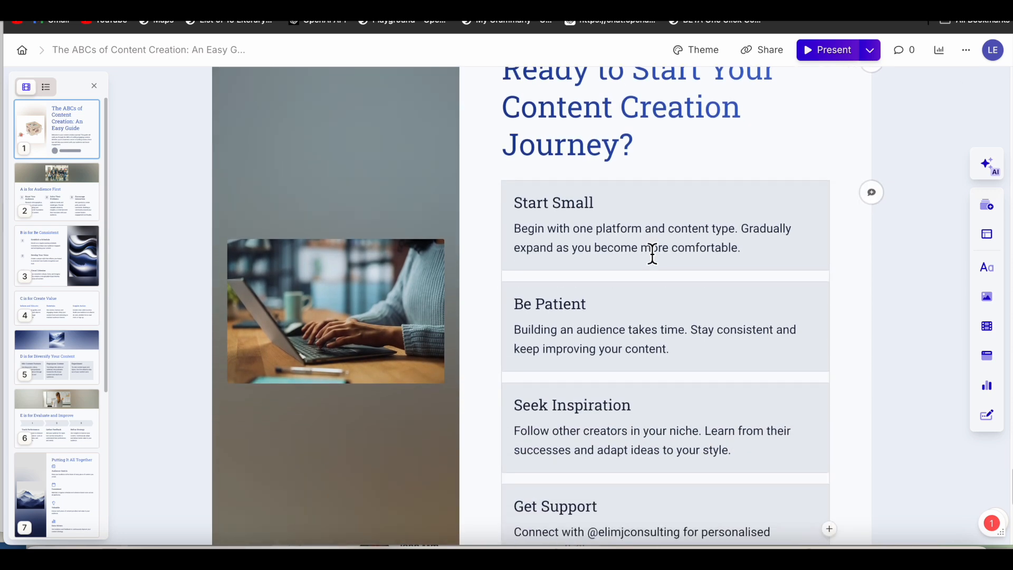
scroll(652, 255, up, 5)
scroll(652, 254, down, 13)
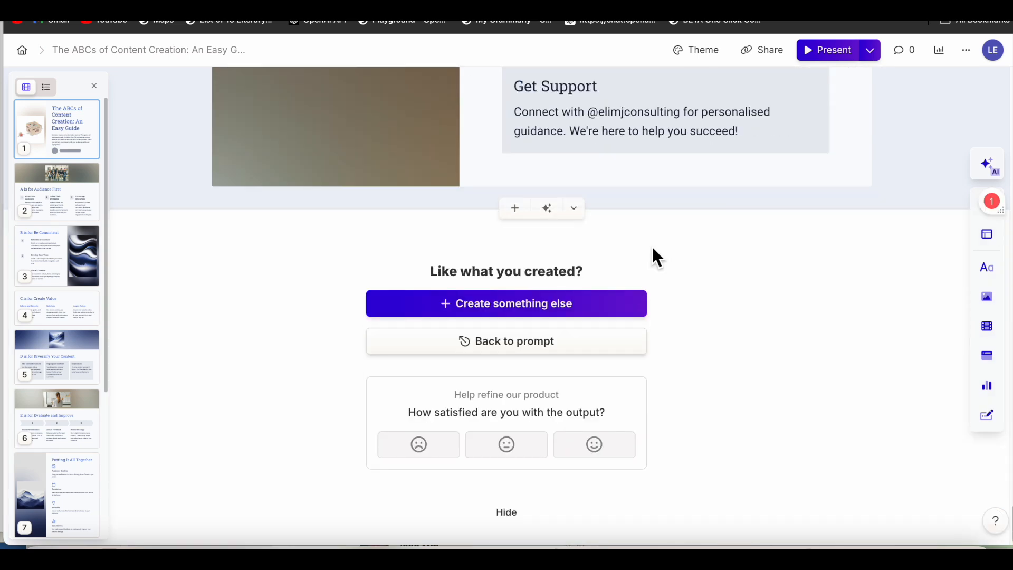
scroll(652, 254, up, 3)
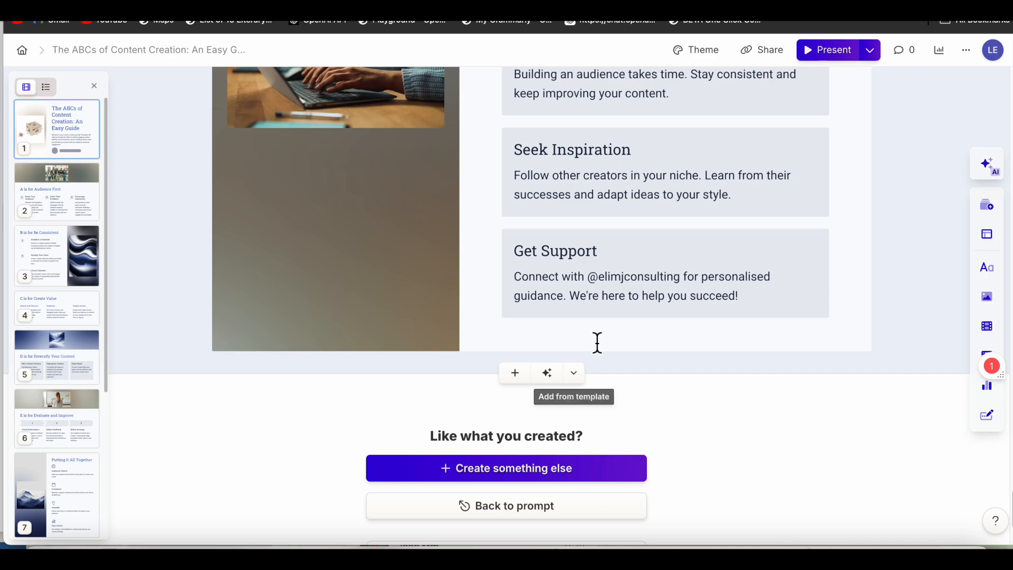
Open the first card's alphabet-blocks image for editing and switch its media source to Unsplash images.
scroll(634, 323, up, 15)
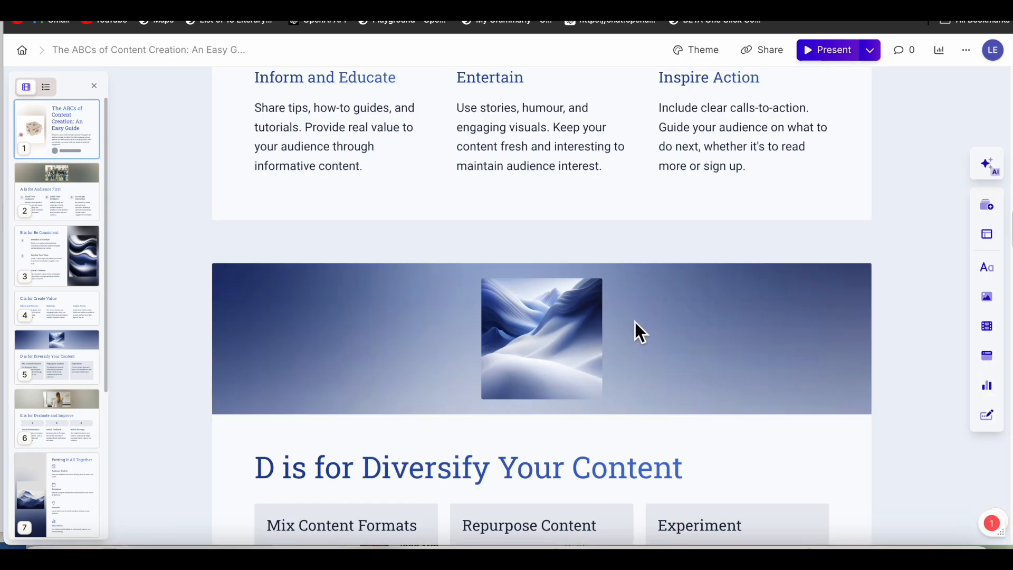
scroll(634, 322, up, 20)
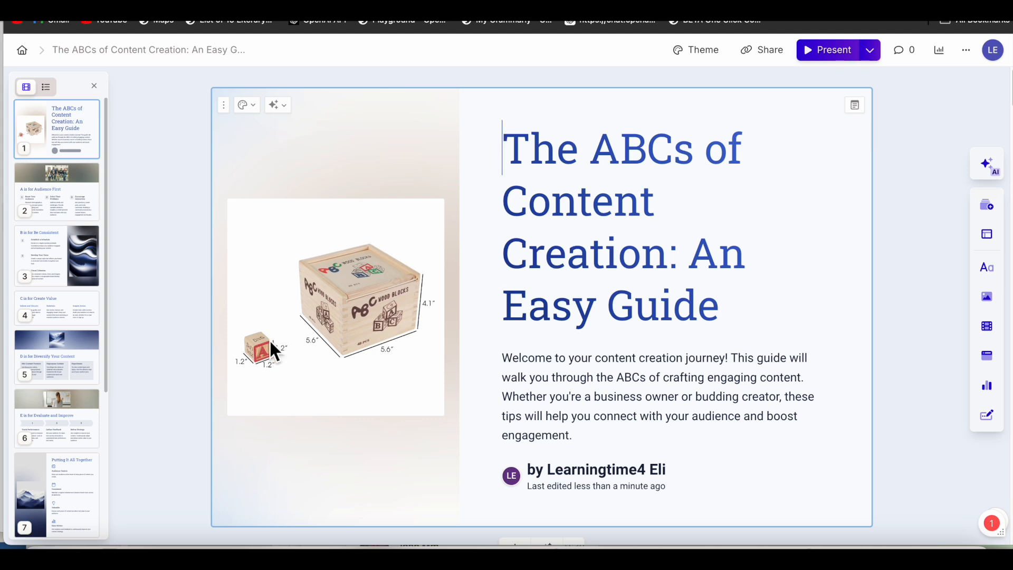
click(358, 300)
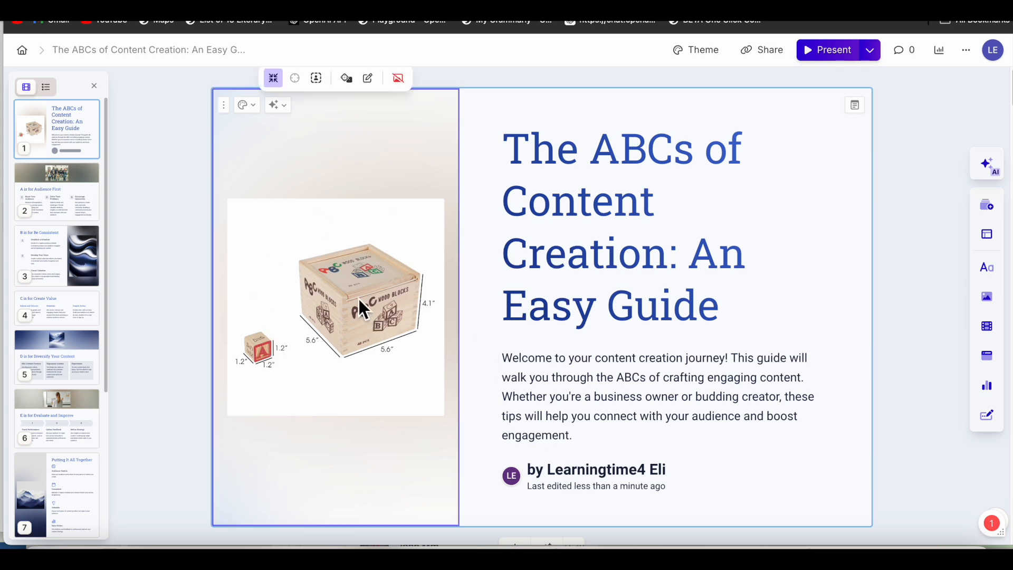
click(367, 79)
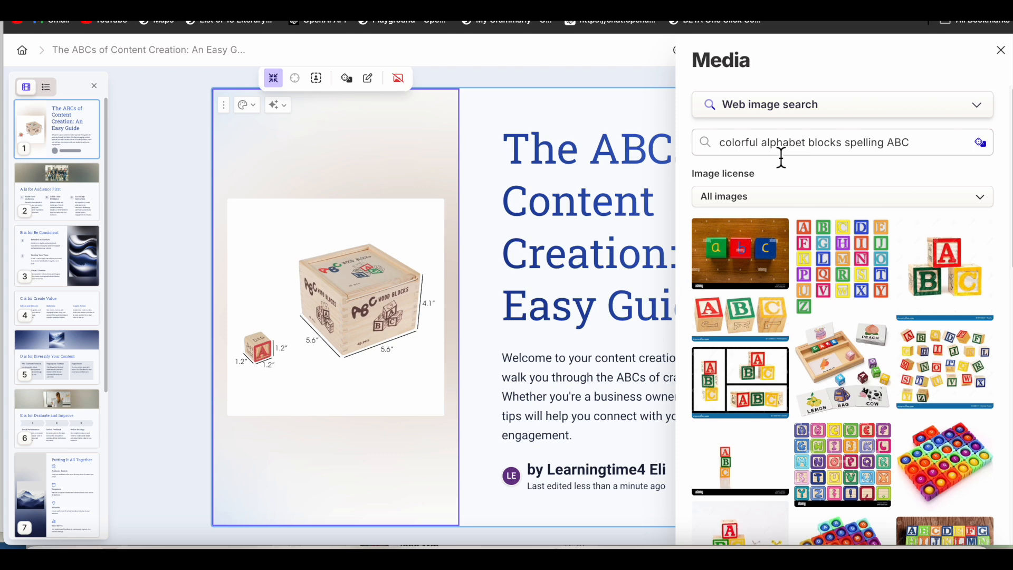
click(982, 112)
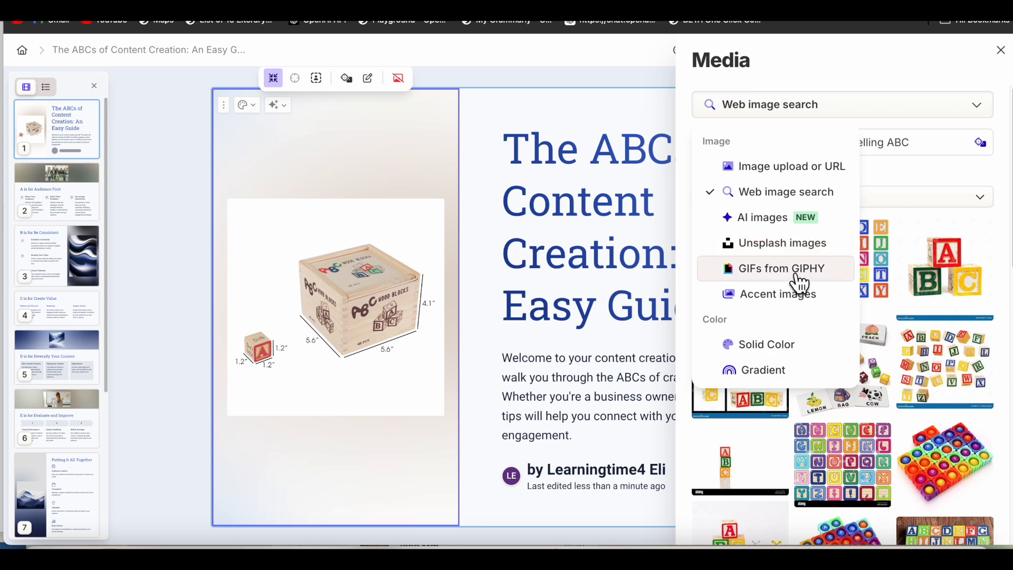
click(794, 252)
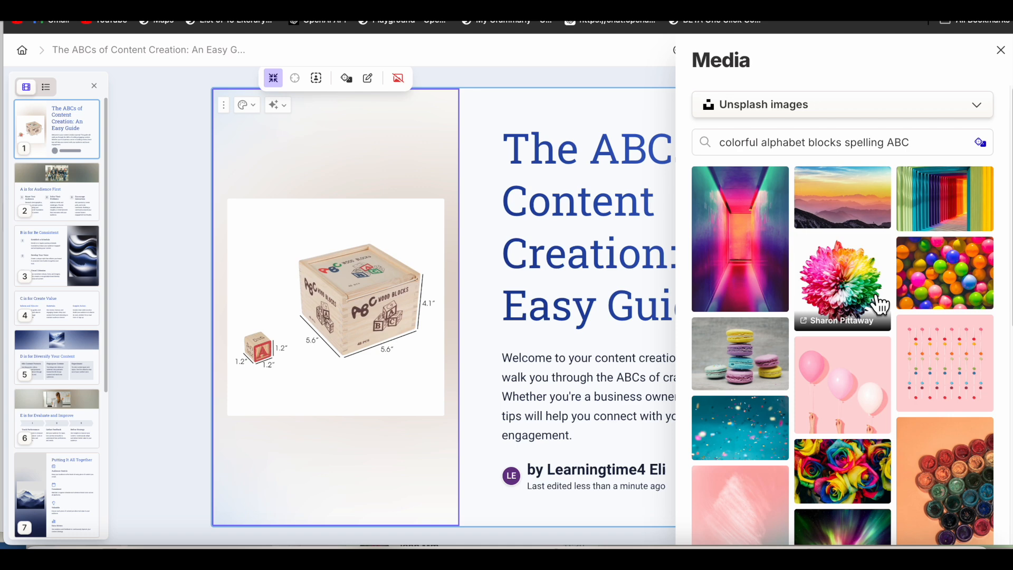
Look through the Unsplash images offered for "colorful alphabet blocks spelling ABC" as replacements for the first card's image.
scroll(877, 303, down, 2)
scroll(878, 304, up, 2)
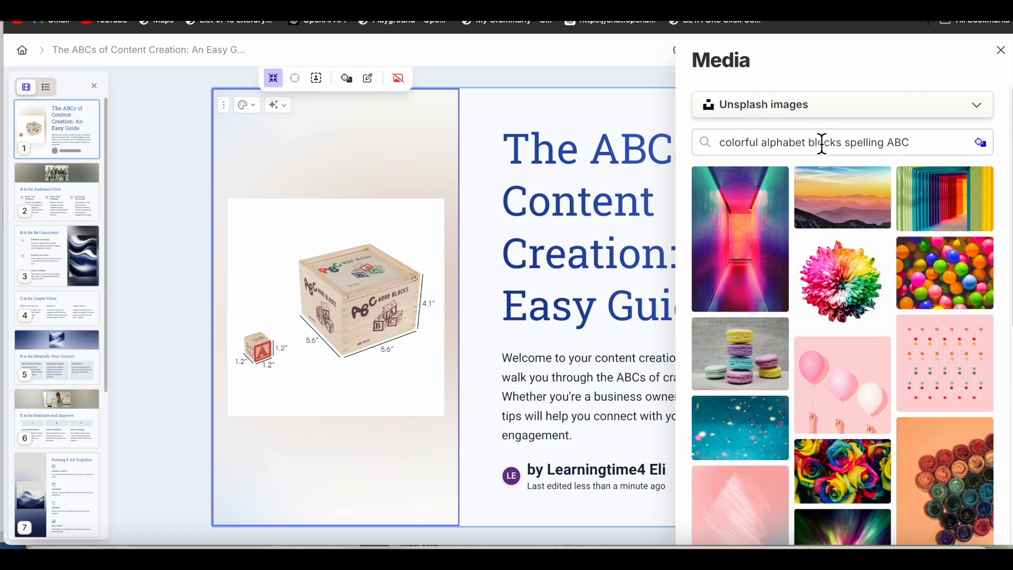
click(937, 148)
scroll(937, 149, down, 2)
scroll(941, 142, up, 2)
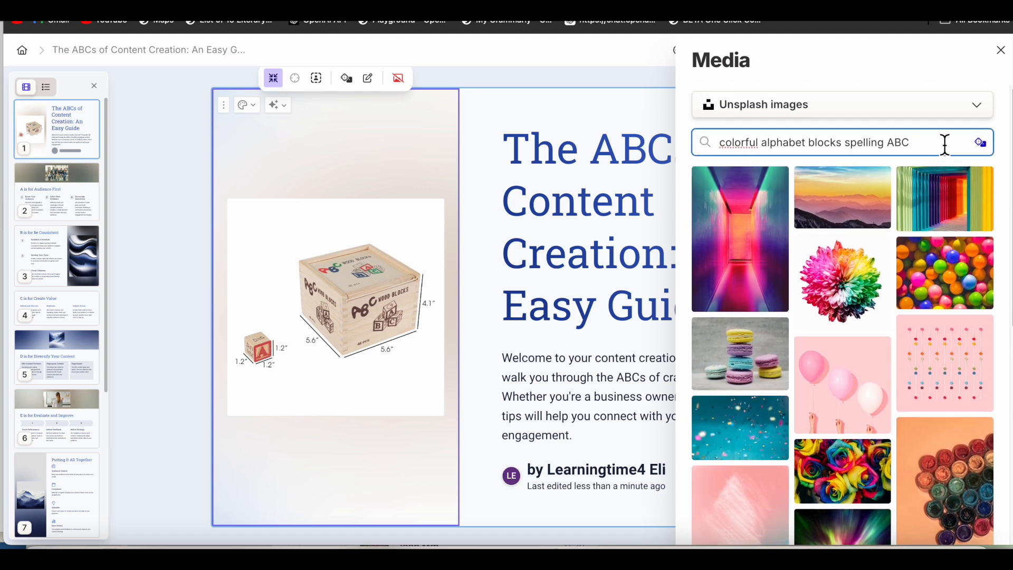
Switch the media source to web image search, search for "Content Creation" and look through the images.
click(975, 110)
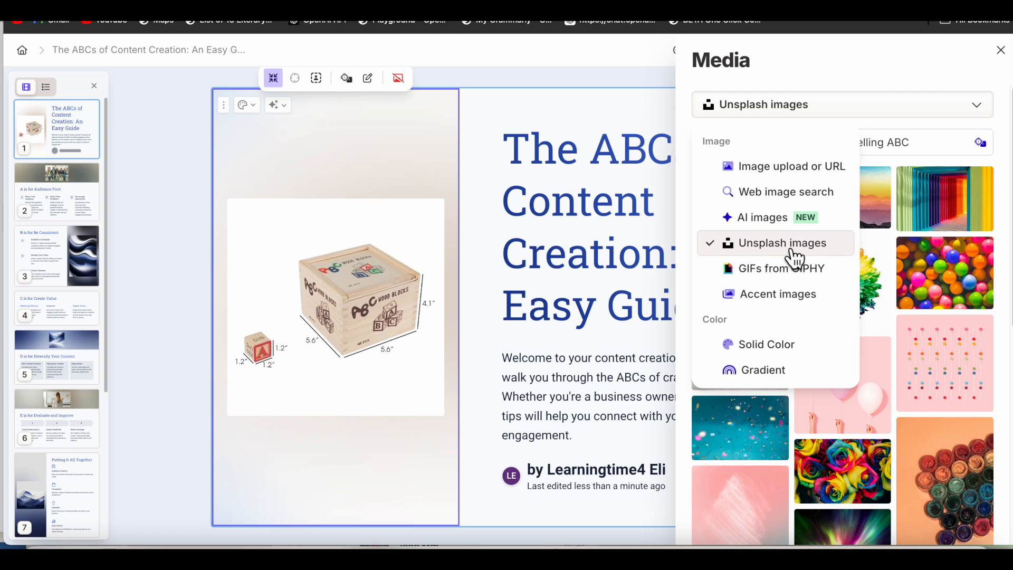
click(786, 192)
text(Content)
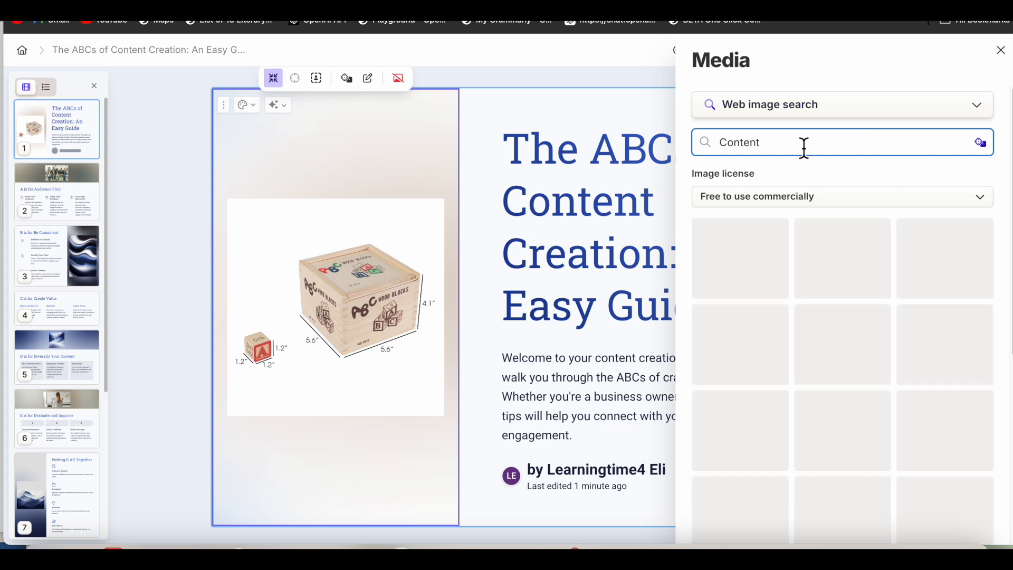
text( Creation)
scroll(831, 252, down, 8)
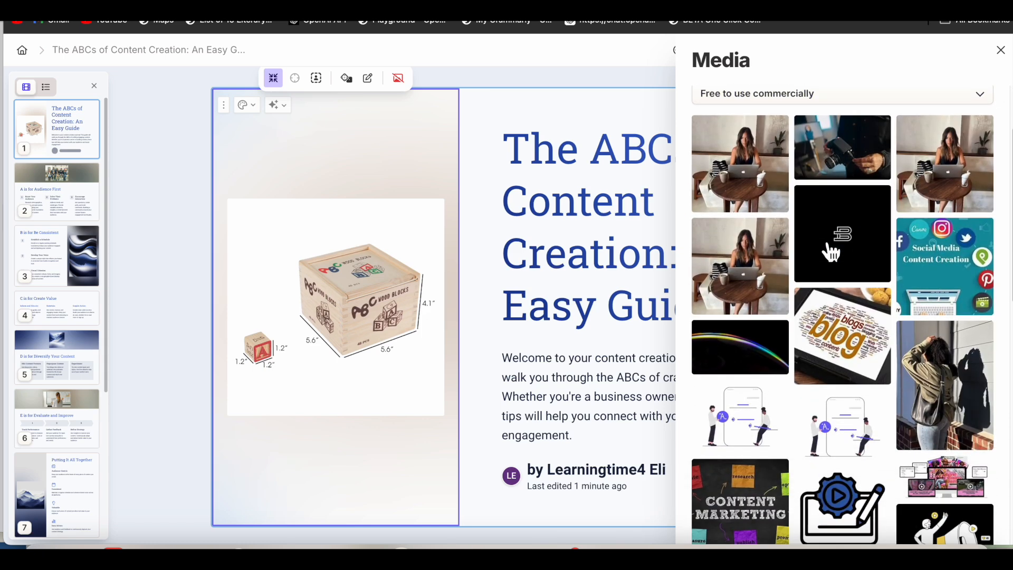
scroll(899, 416, down, 5)
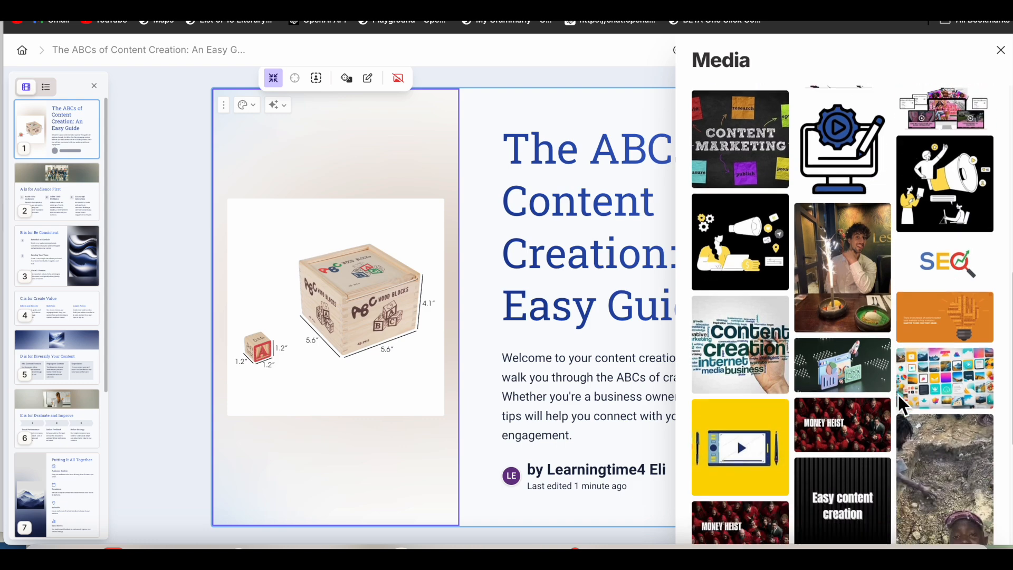
scroll(898, 394, up, 13)
Search Unsplash for "Content Creation", load more images twice and set the open laptop on a white desk as the first card's image.
click(942, 144)
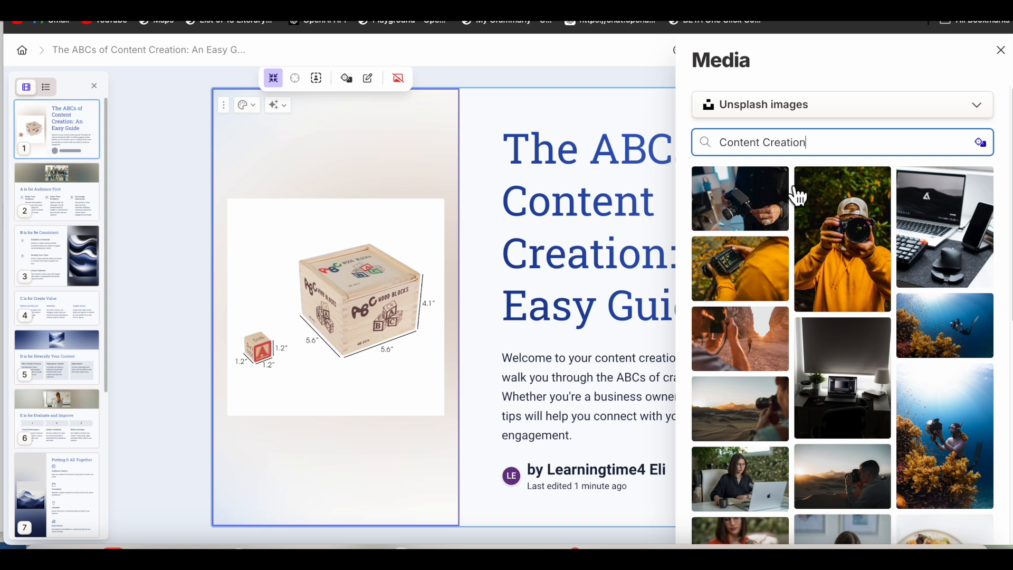
scroll(872, 329, down, 3)
scroll(873, 327, down, 1)
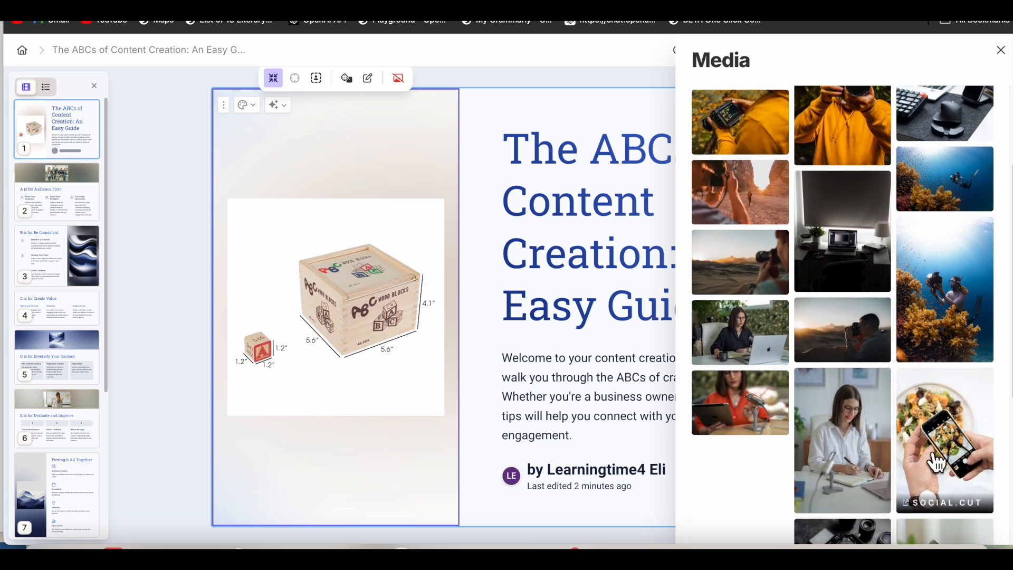
scroll(936, 462, down, 6)
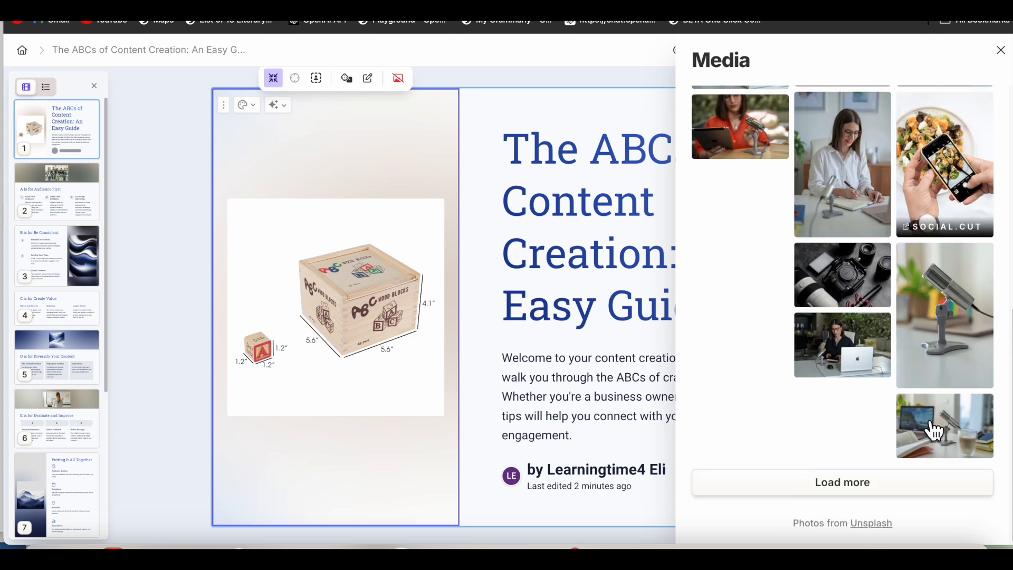
click(856, 478)
scroll(857, 482, down, 5)
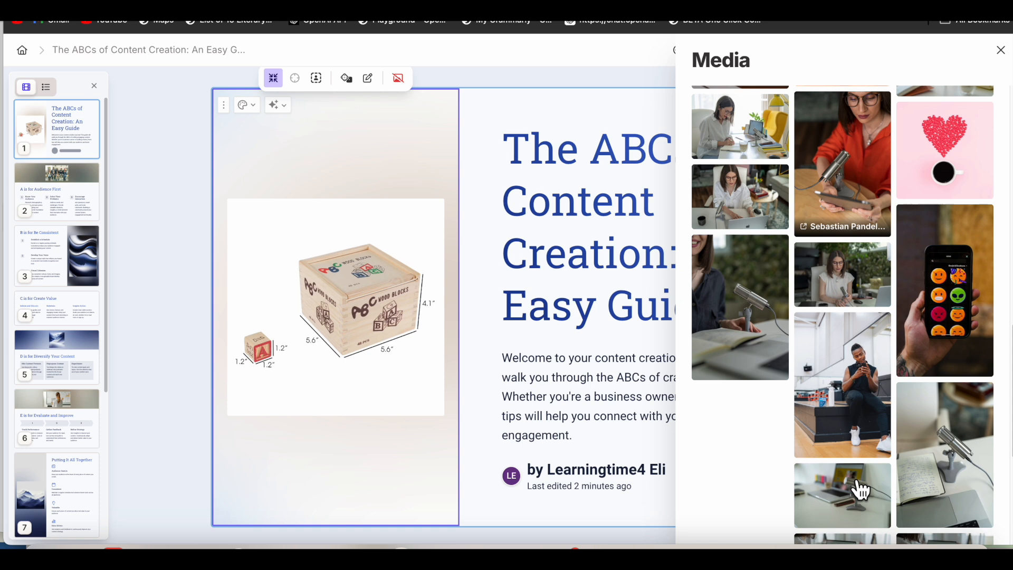
scroll(894, 347, down, 10)
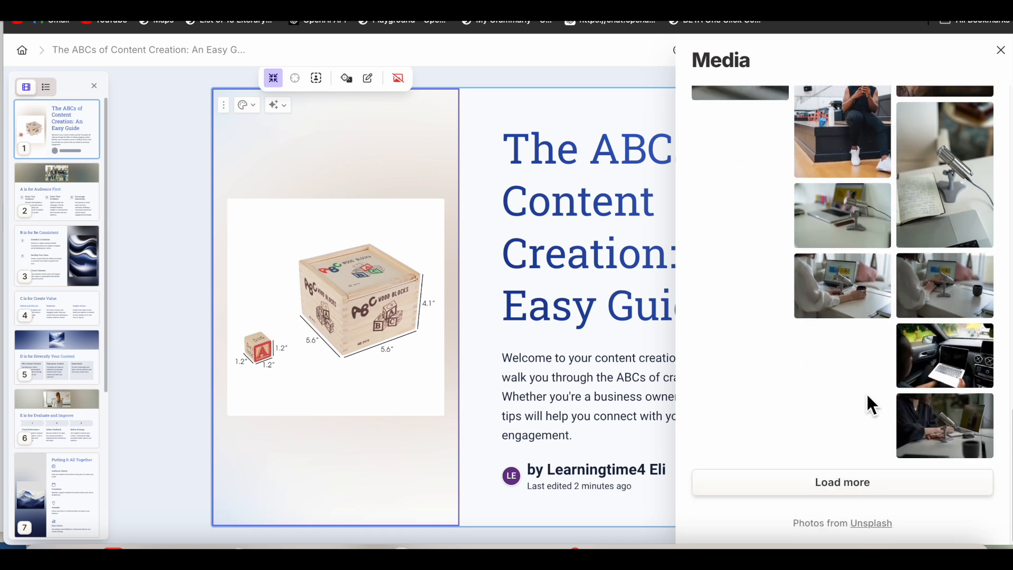
click(836, 496)
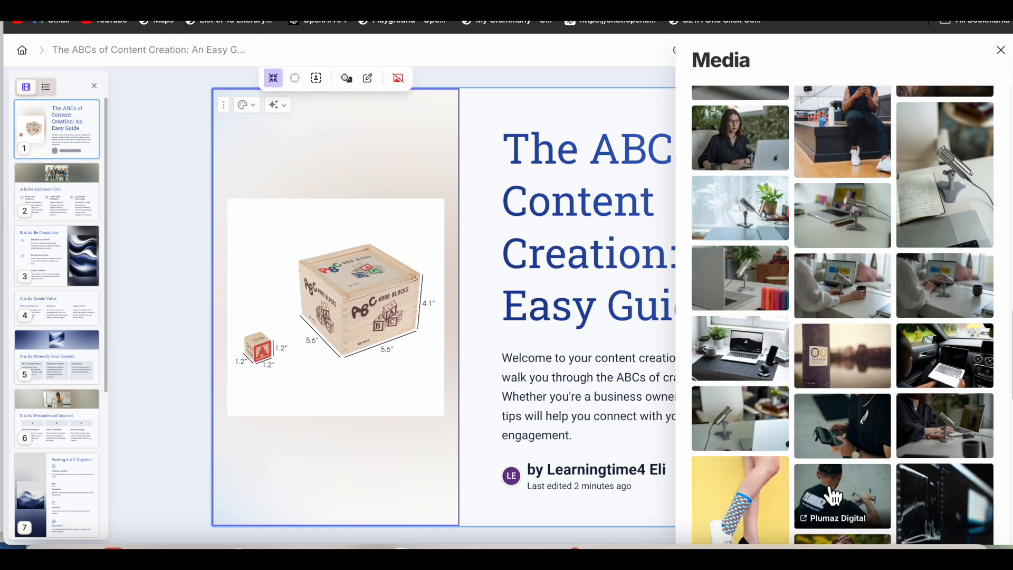
click(745, 349)
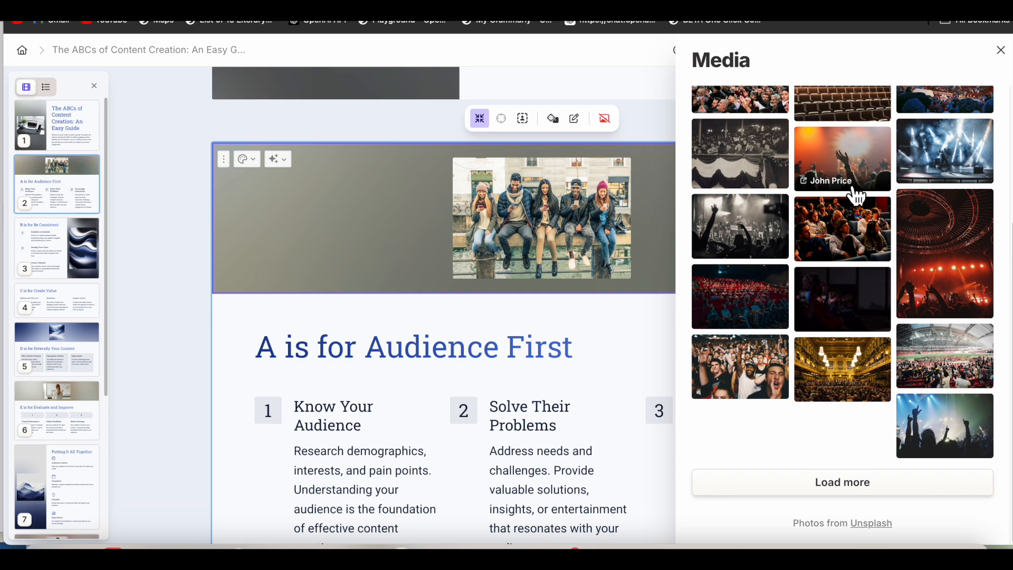
Replace the "A is for Audience First" card's image with the Unsplash photo of raised hands in an orange-lit concert crowd.
click(851, 169)
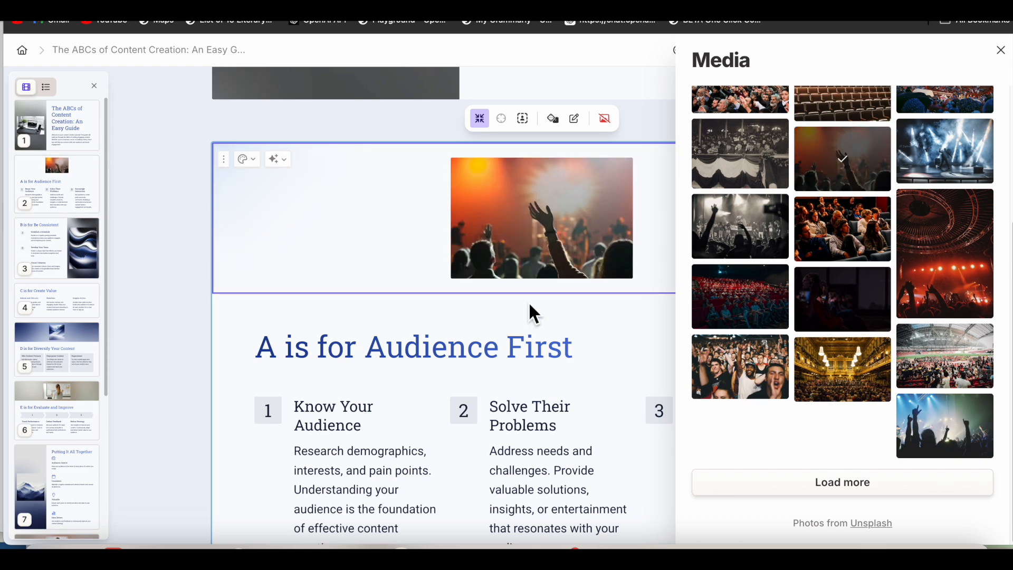
click(246, 319)
Open the "B is for Be Consistent" card's accent image for editing and search Unsplash images for "branding".
scroll(606, 323, down, 13)
scroll(628, 324, up, 6)
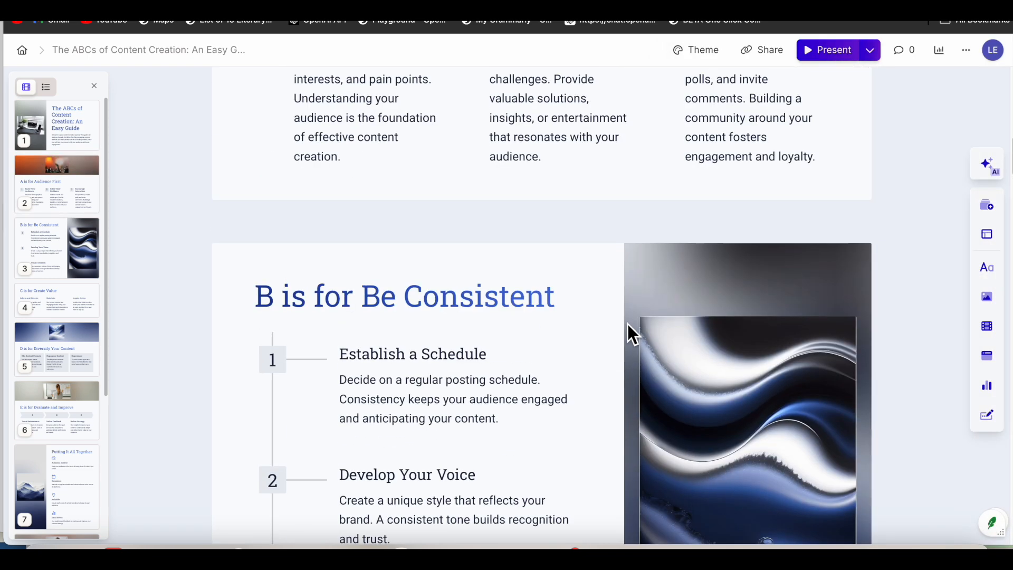
scroll(627, 324, down, 3)
click(726, 263)
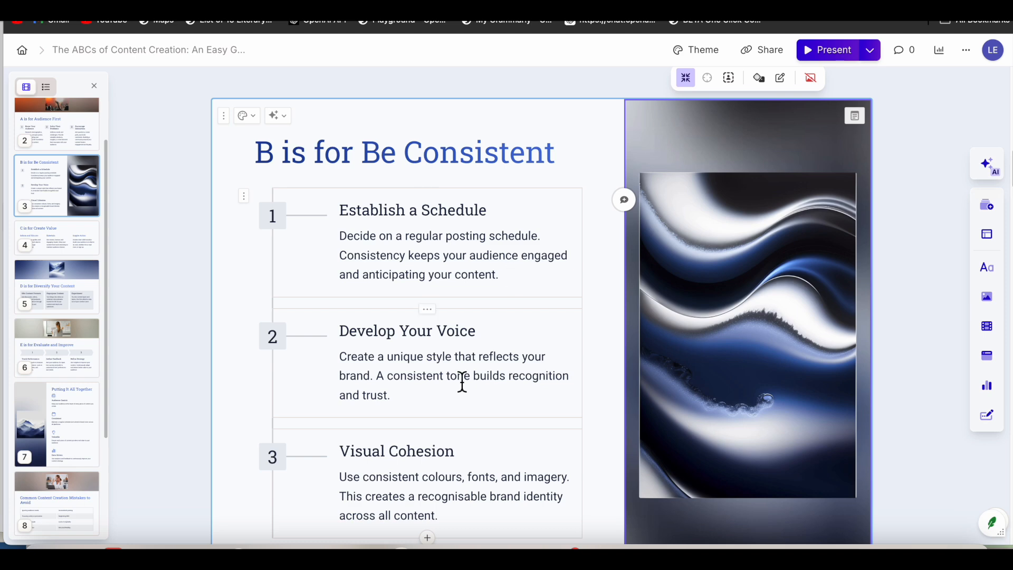
scroll(462, 381, down, 4)
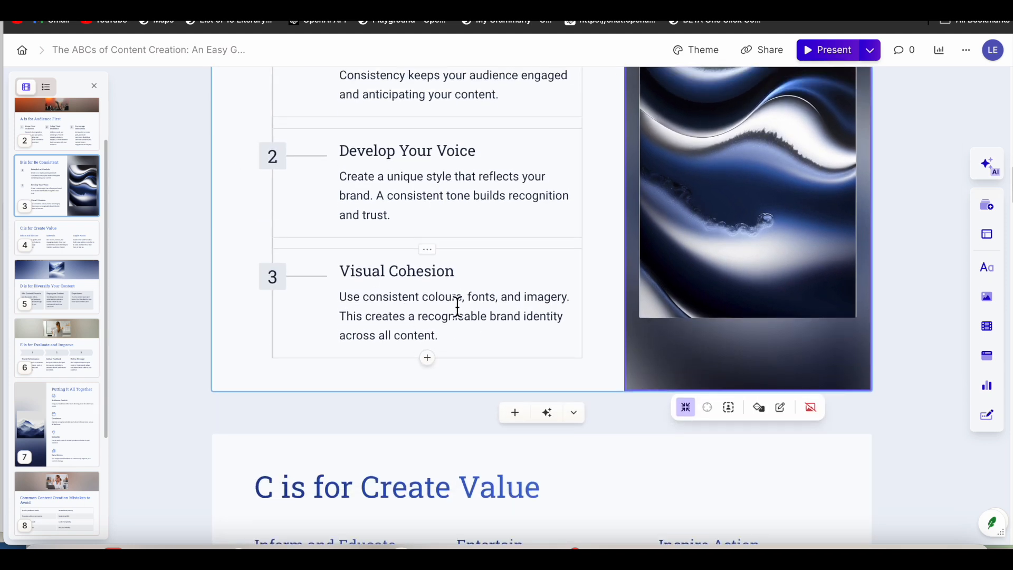
scroll(403, 305, up, 6)
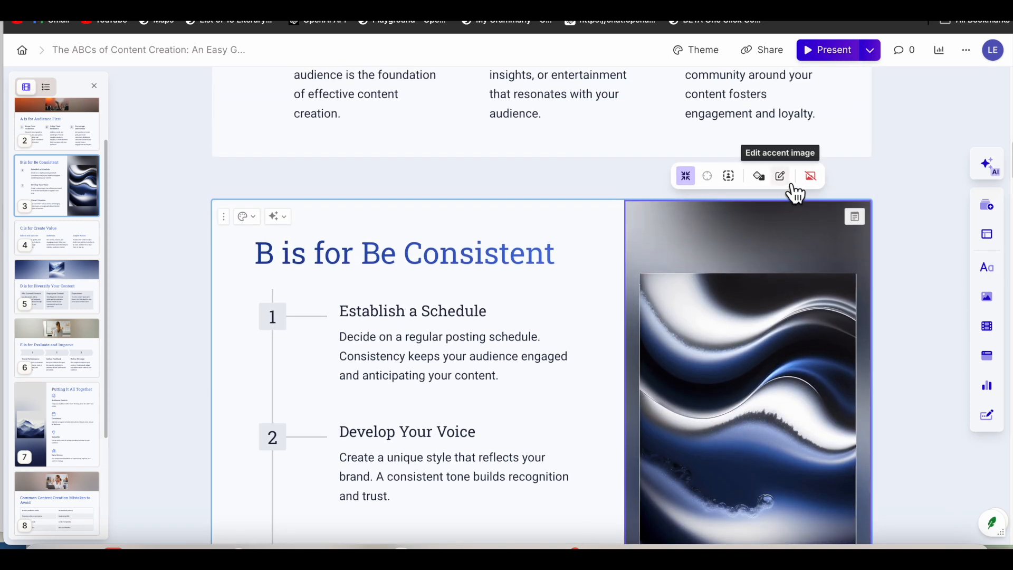
click(789, 186)
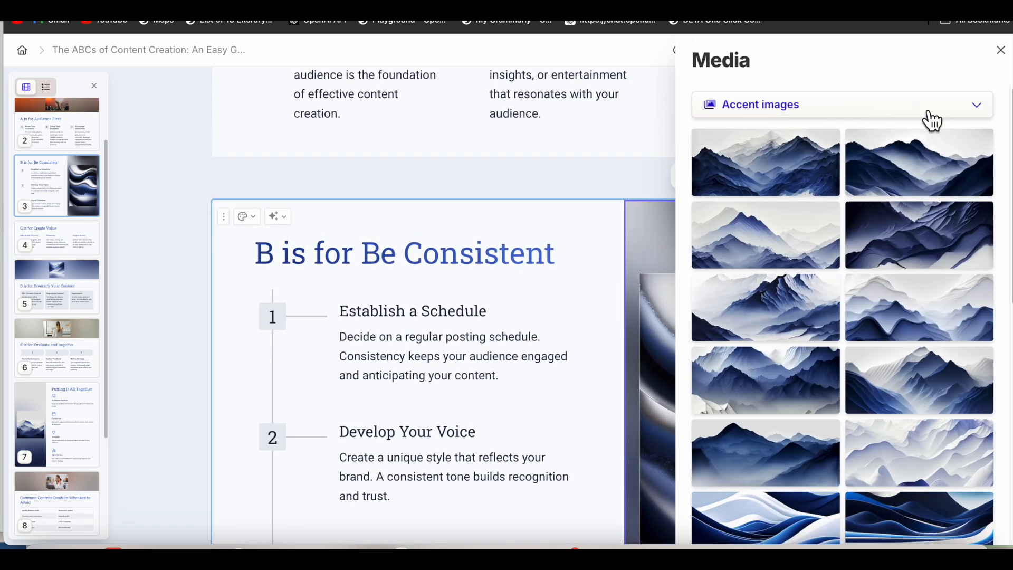
click(994, 123)
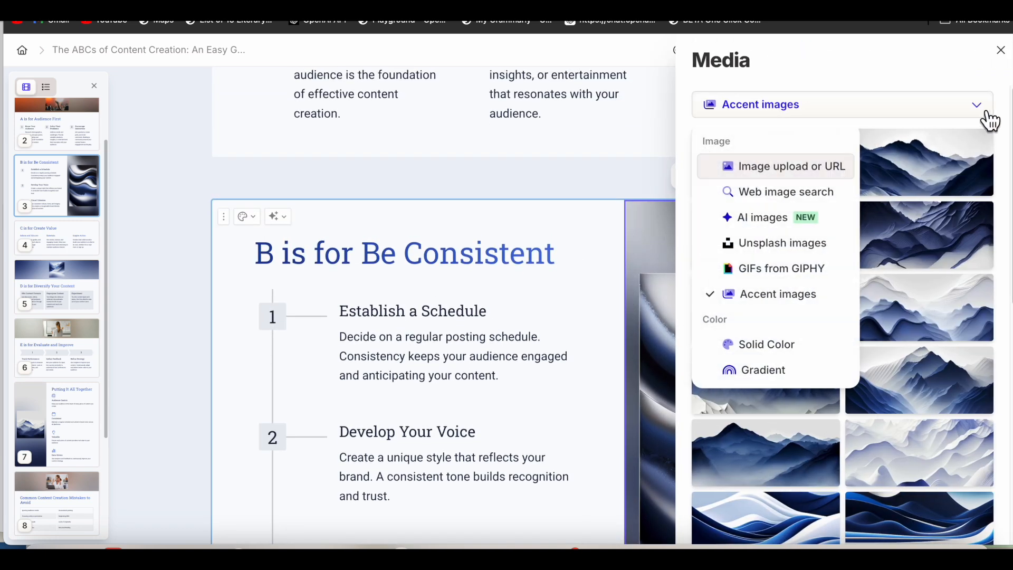
click(797, 254)
click(785, 147)
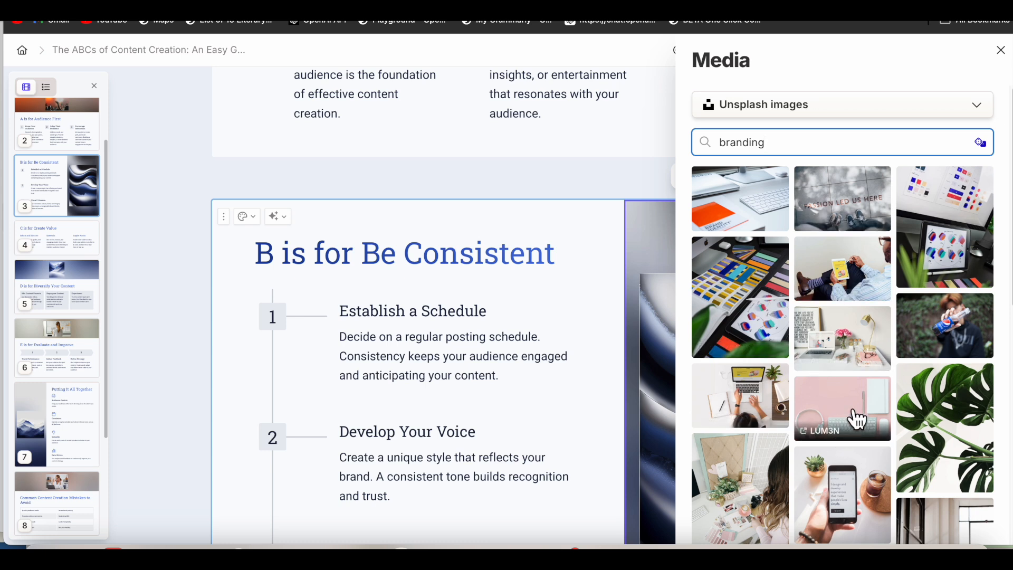
Replace the "B is for Be Consistent" card's image with the photo of a woman at a desk with colour swatches and close the media options.
scroll(870, 404, down, 1)
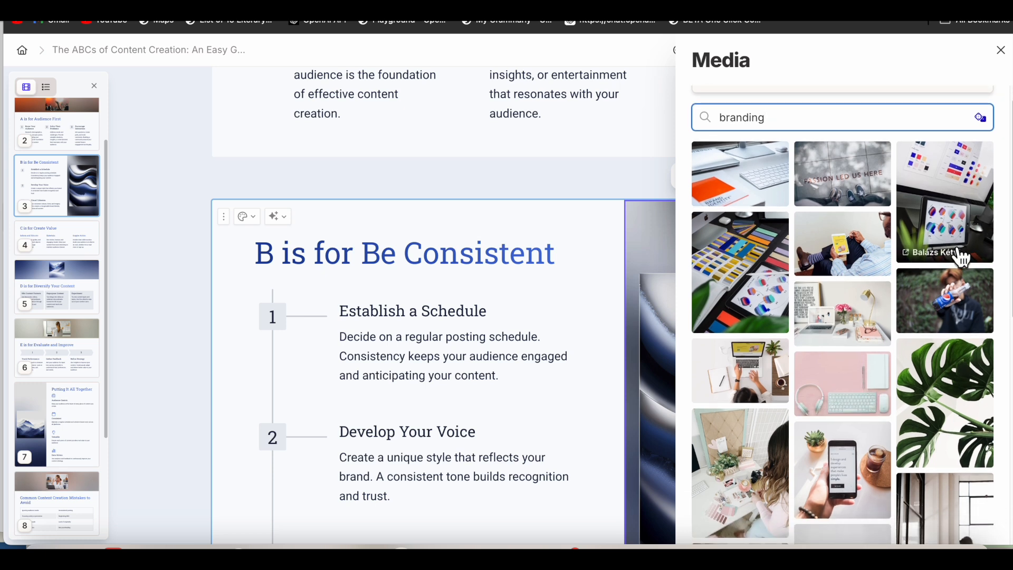
scroll(813, 219, up, 1)
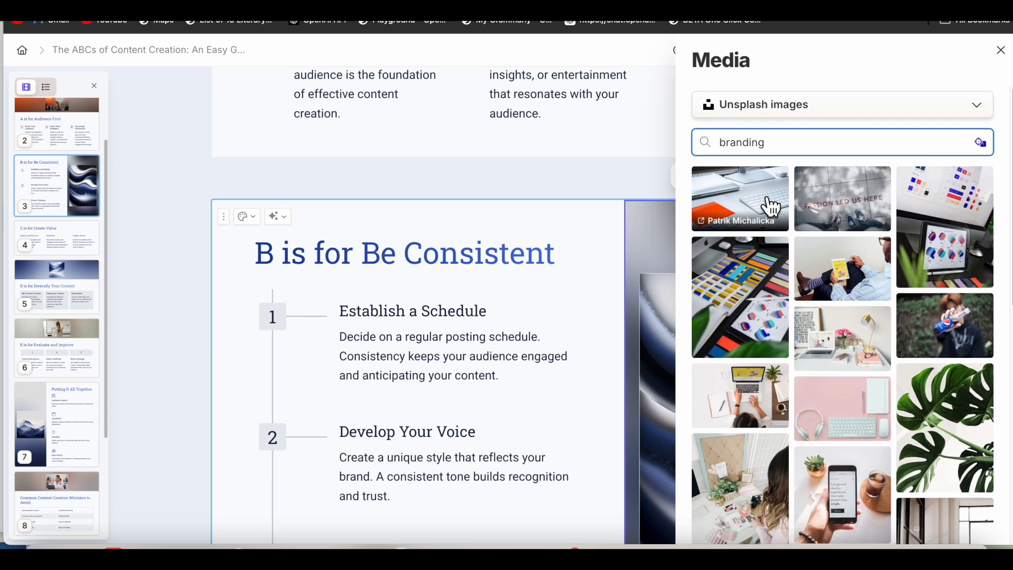
scroll(748, 320, down, 3)
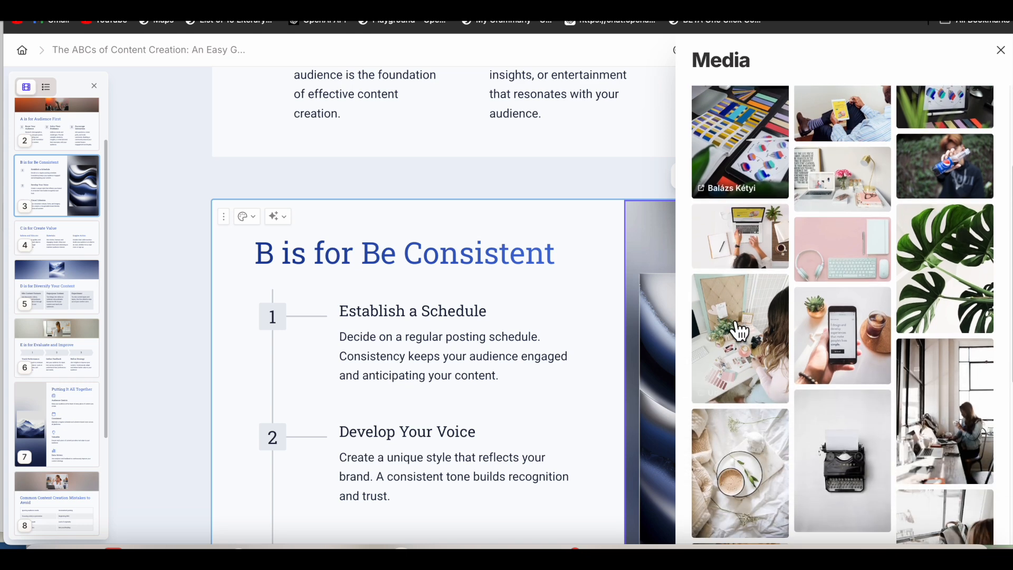
click(760, 331)
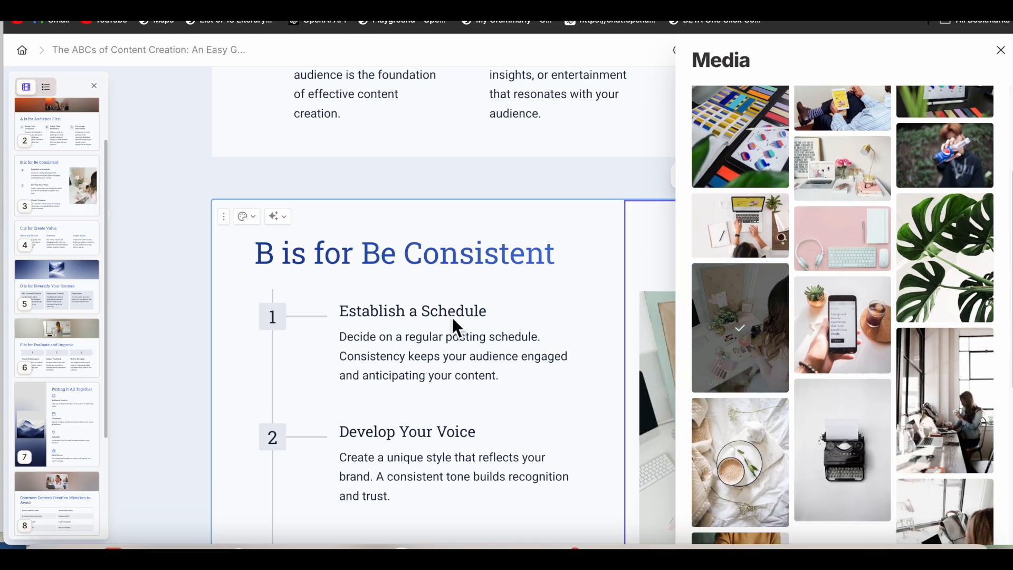
key(Escape)
scroll(676, 349, down, 4)
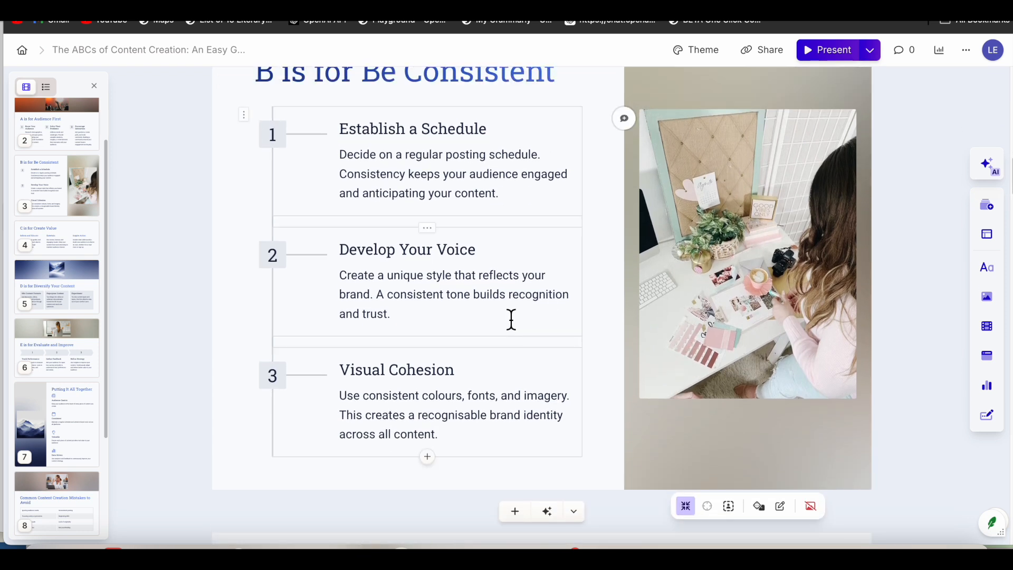
scroll(511, 319, up, 1)
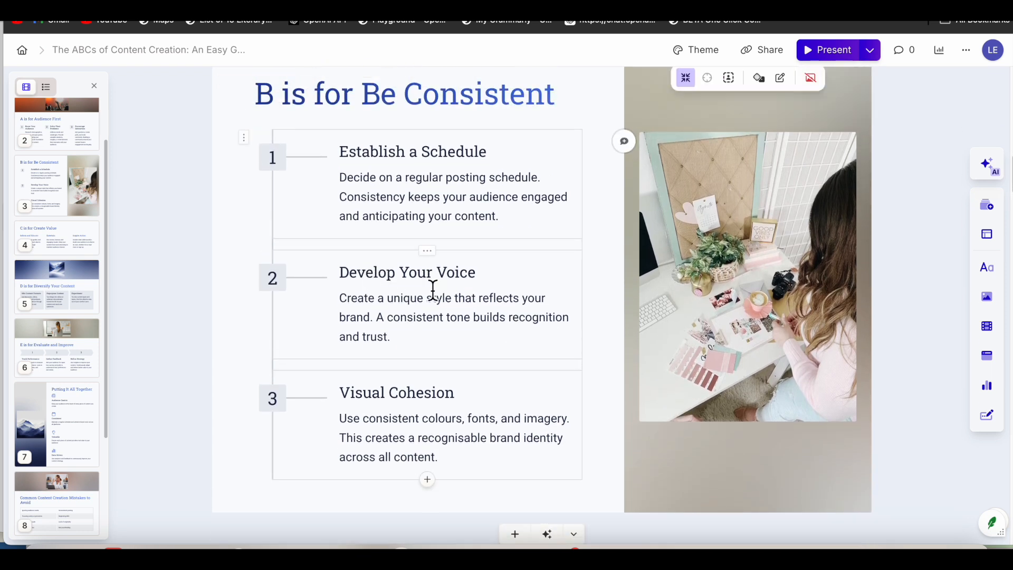